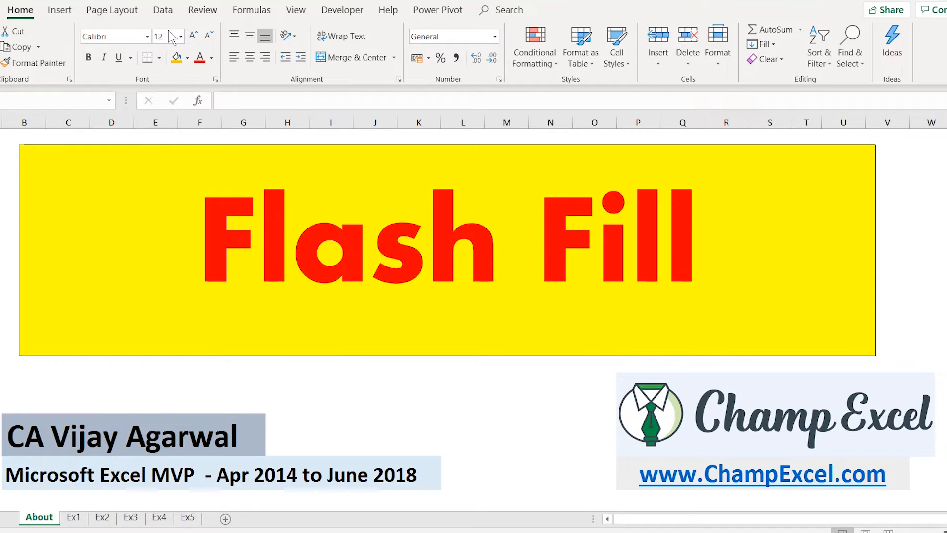
Select a cell on the Flash Fill About sheet and bring up the Data tab.
click(162, 13)
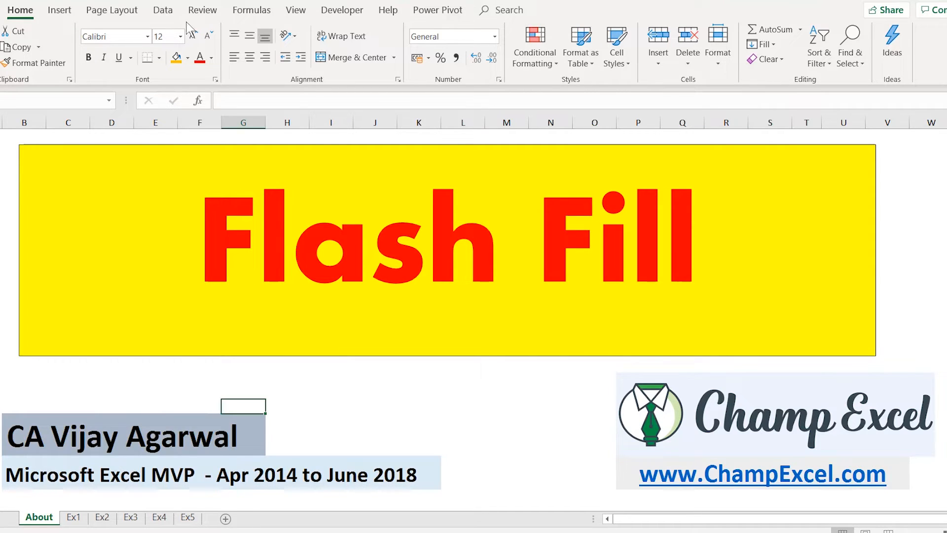
click(164, 11)
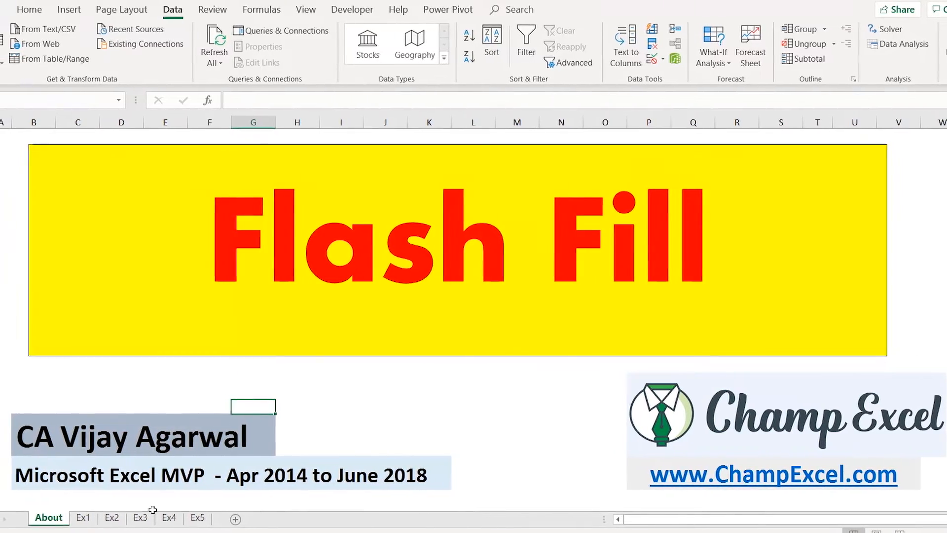
click(98, 518)
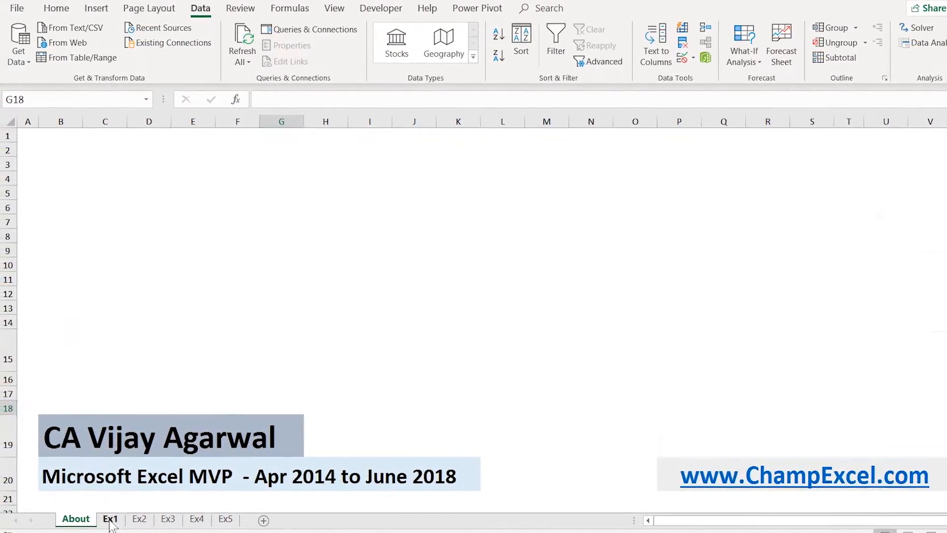
click(110, 520)
click(126, 176)
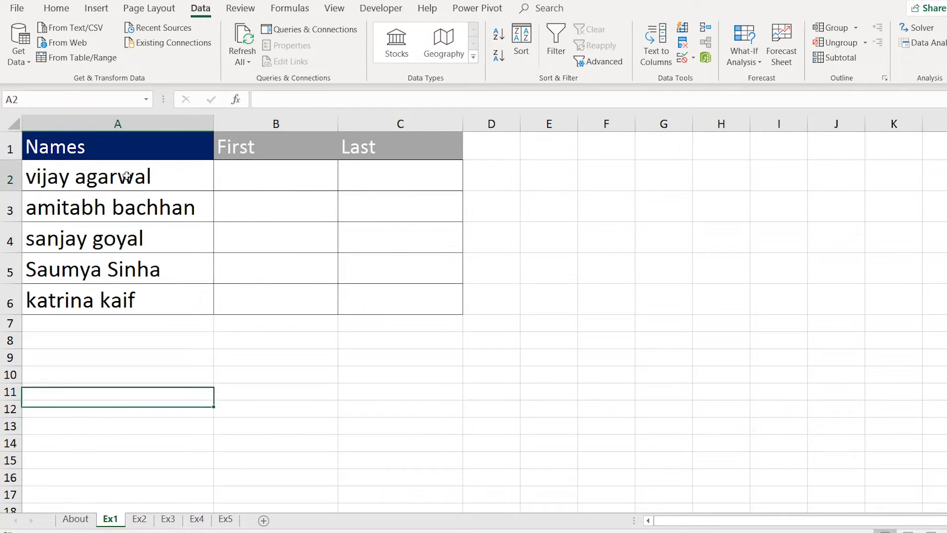
click(109, 216)
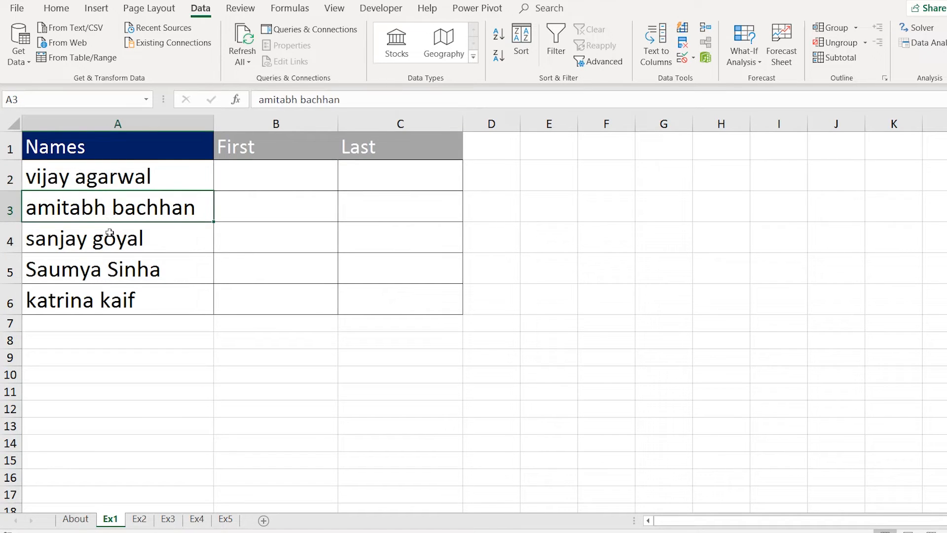
click(109, 233)
click(106, 278)
click(102, 298)
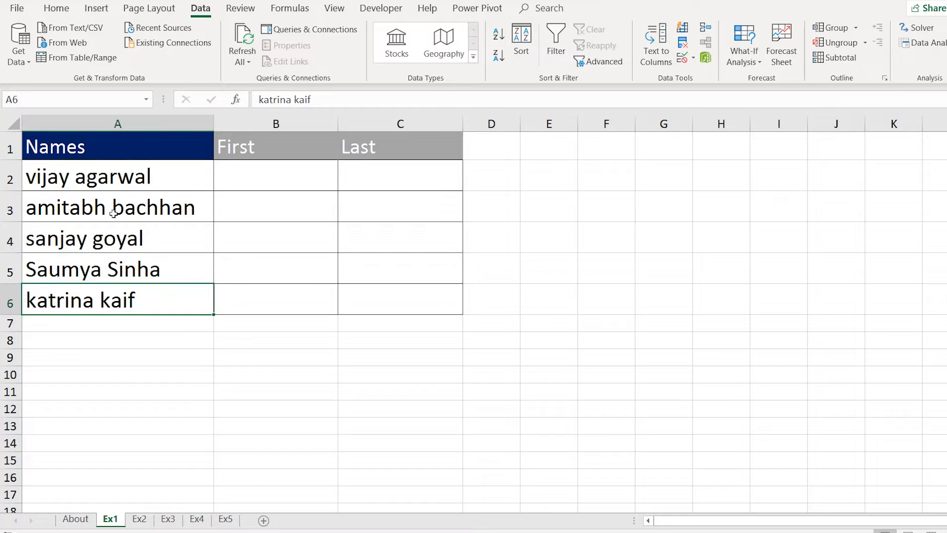
drag(123, 170, 127, 292)
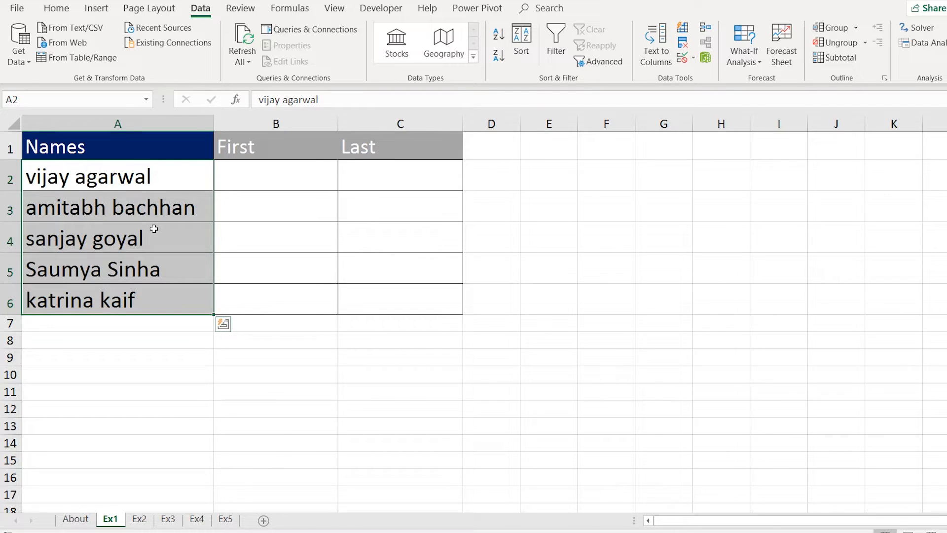
drag(133, 175, 133, 292)
click(261, 184)
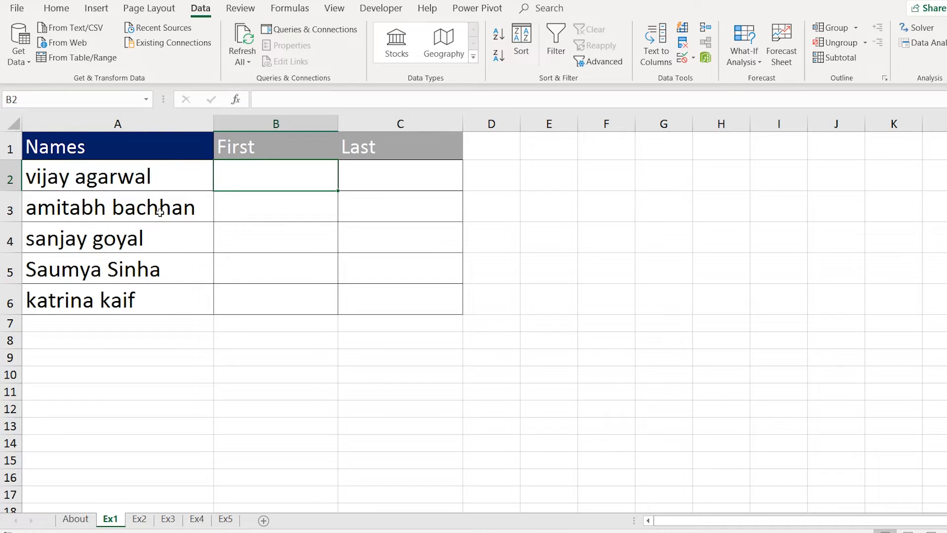
click(156, 182)
click(257, 178)
Enter Vijay in B2 and Flash Fill the First column with Amitabh, Sanjay, Saumya and Katrina.
text(V)
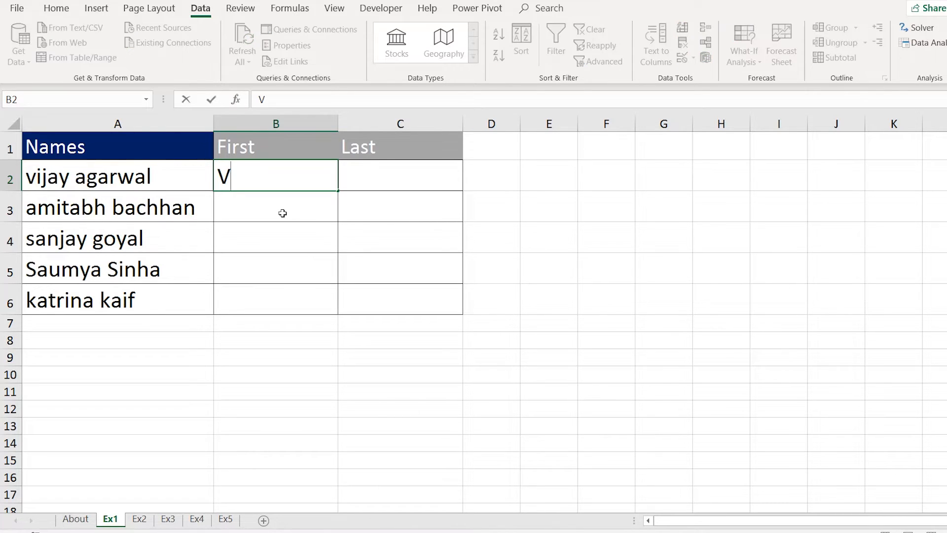
text(ijay)
key(Return)
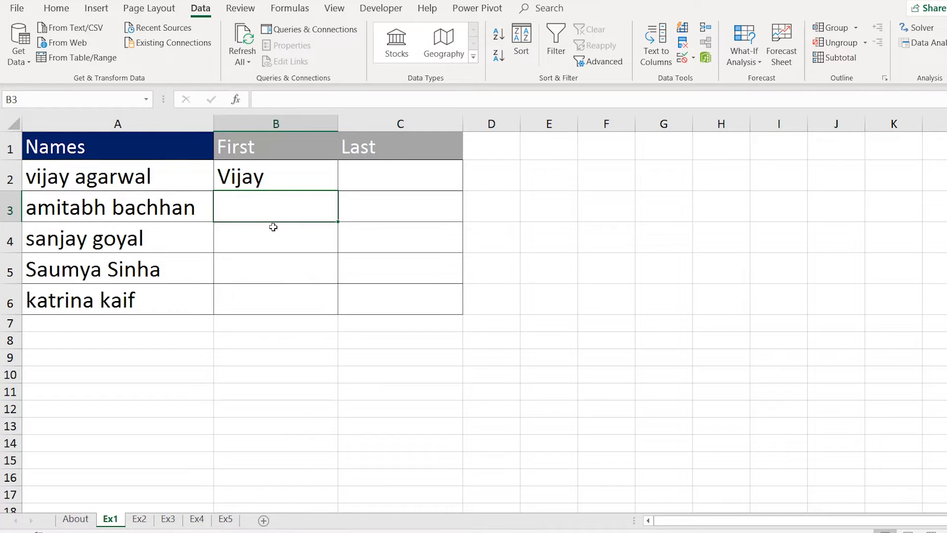
key(Down)
key(Down)
key(Down)
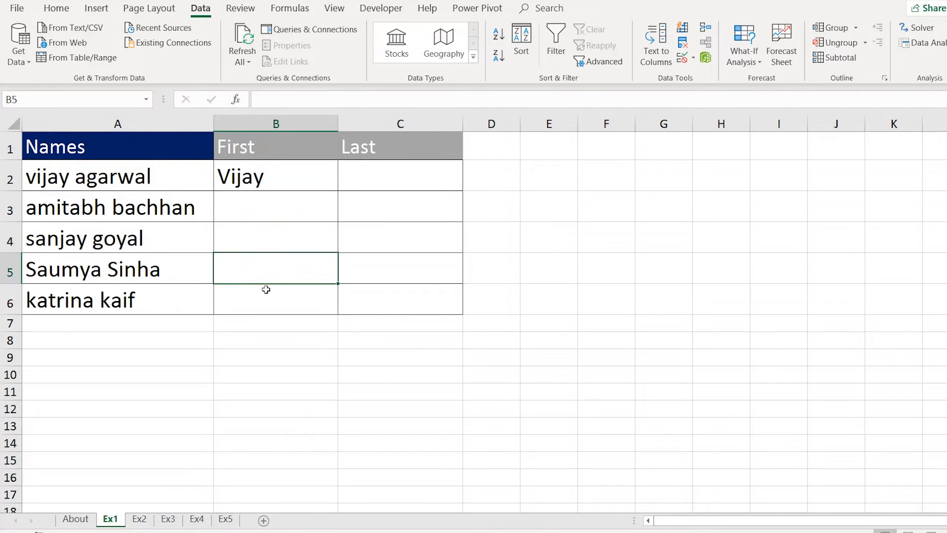
click(259, 208)
key(Up)
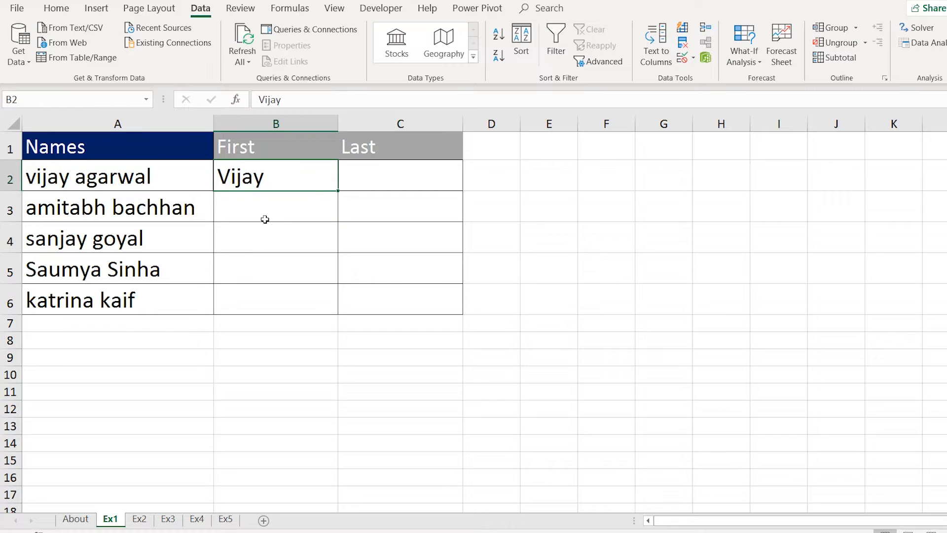
key(Down)
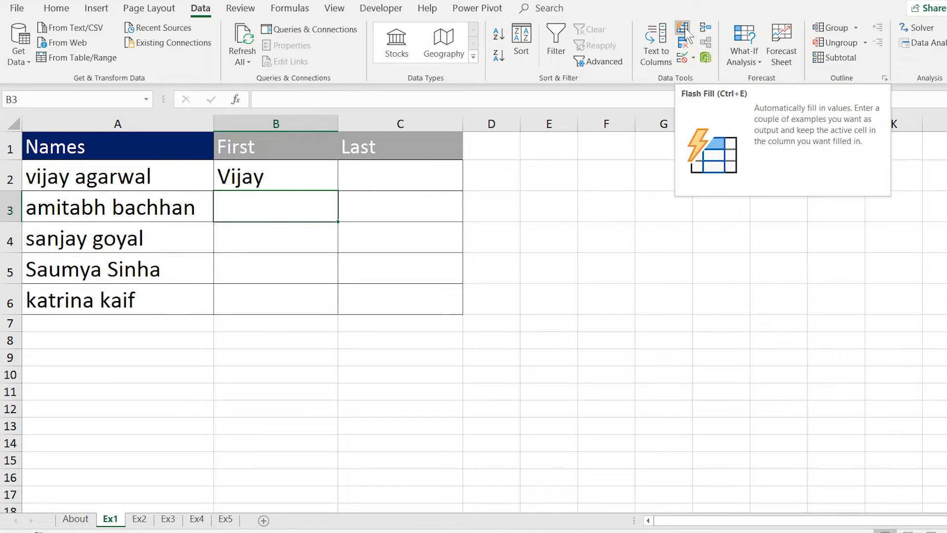
click(684, 27)
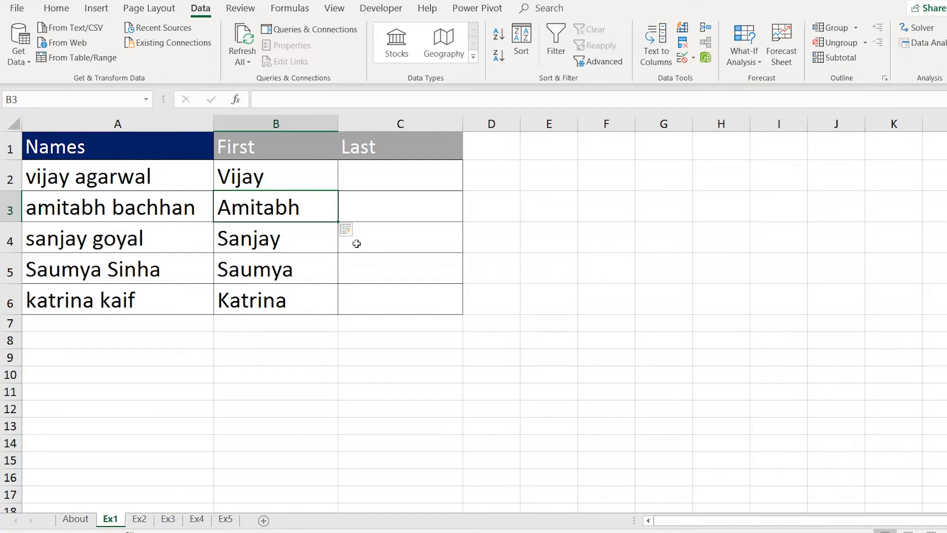
click(383, 176)
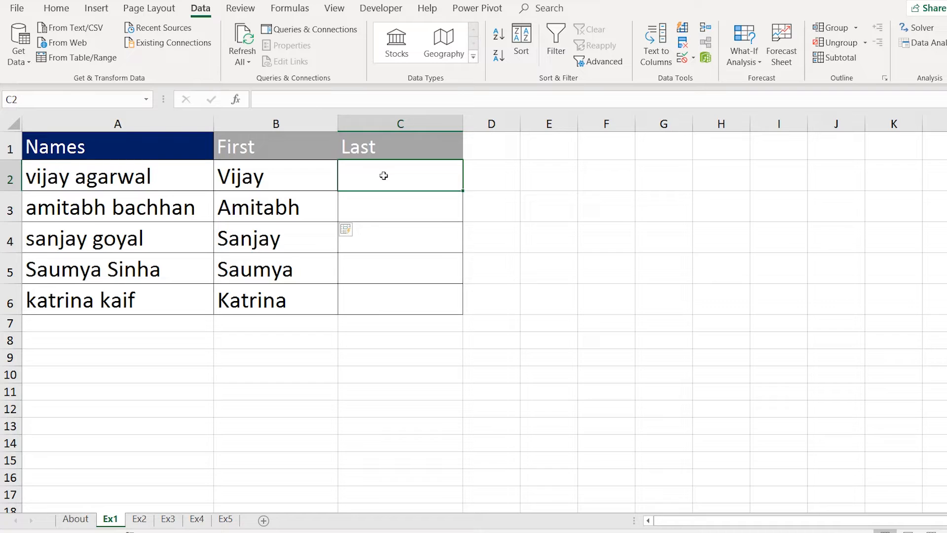
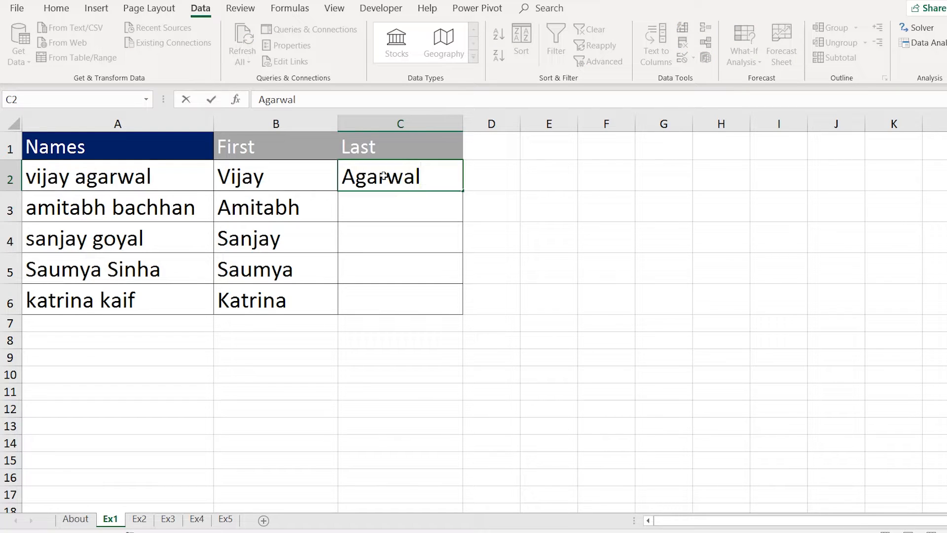
key(Return)
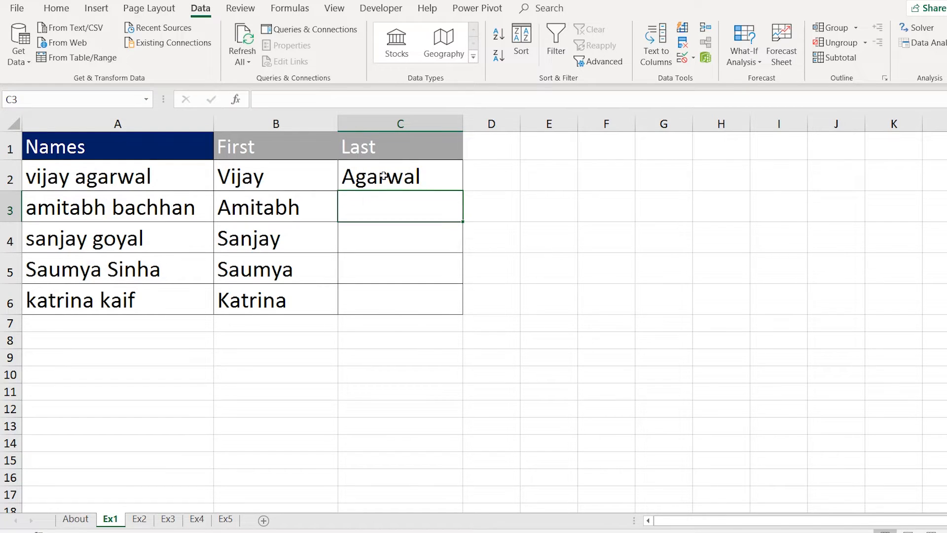
key(ctrl+e)
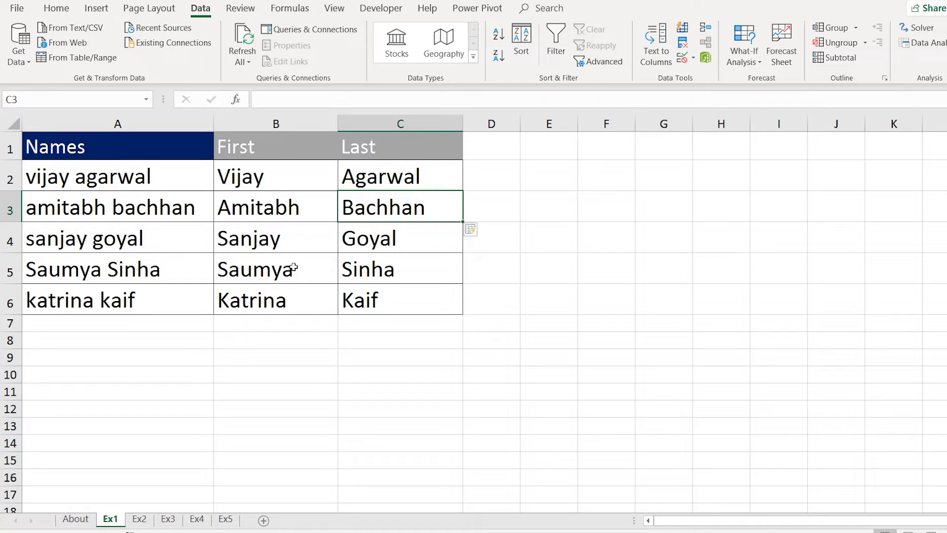
Open Ex2 and select the five mixed entries in A2:A6, starting with hello12bye.
click(140, 520)
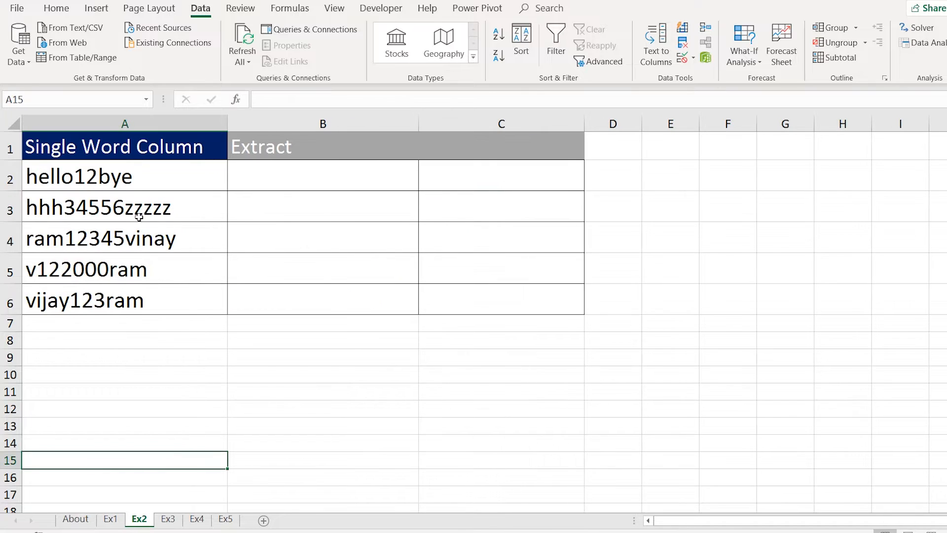
click(133, 185)
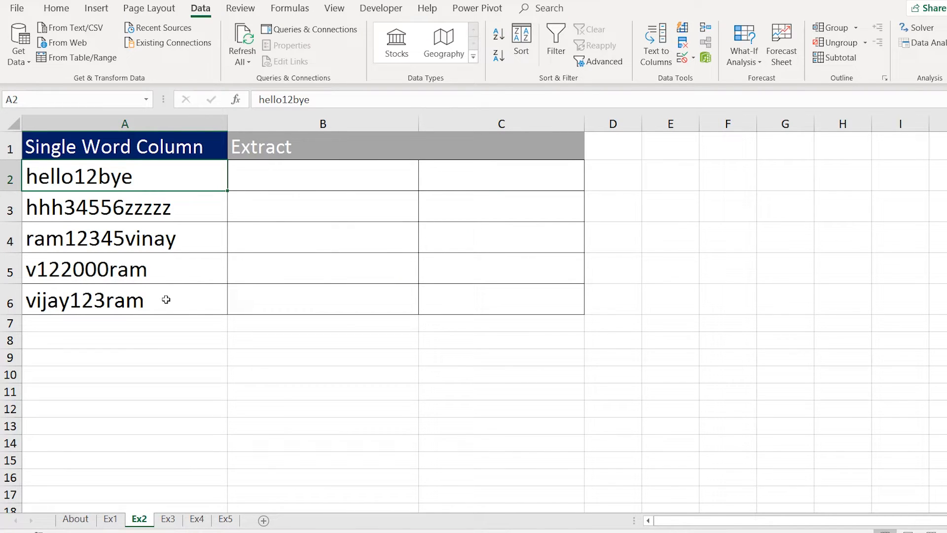
key(Down)
key(Down)
key(Down)
key(Down)
drag(142, 181, 172, 311)
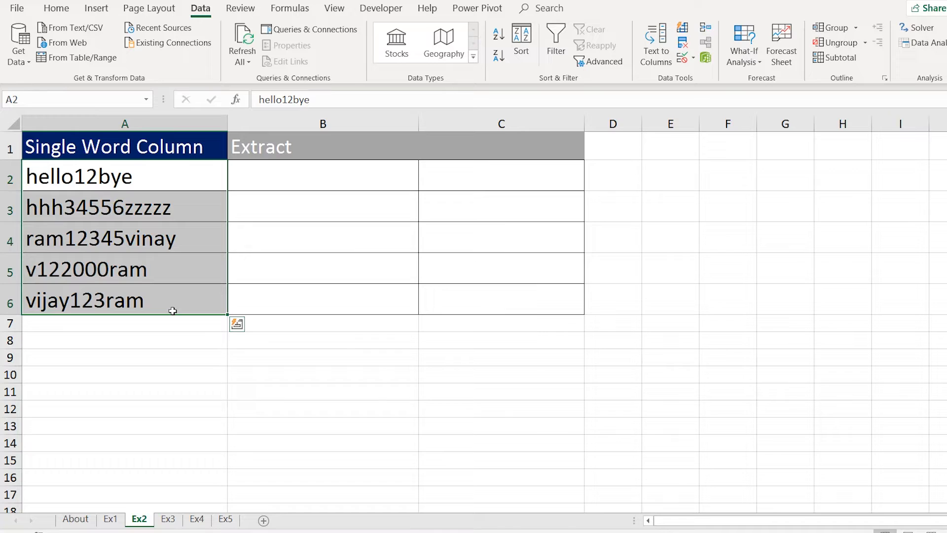
drag(184, 179, 182, 301)
drag(165, 184, 164, 291)
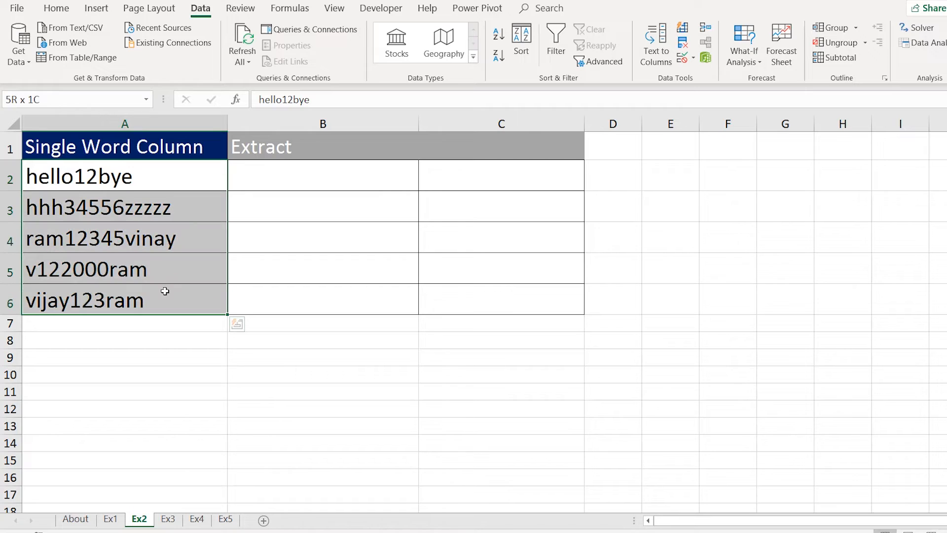
click(170, 325)
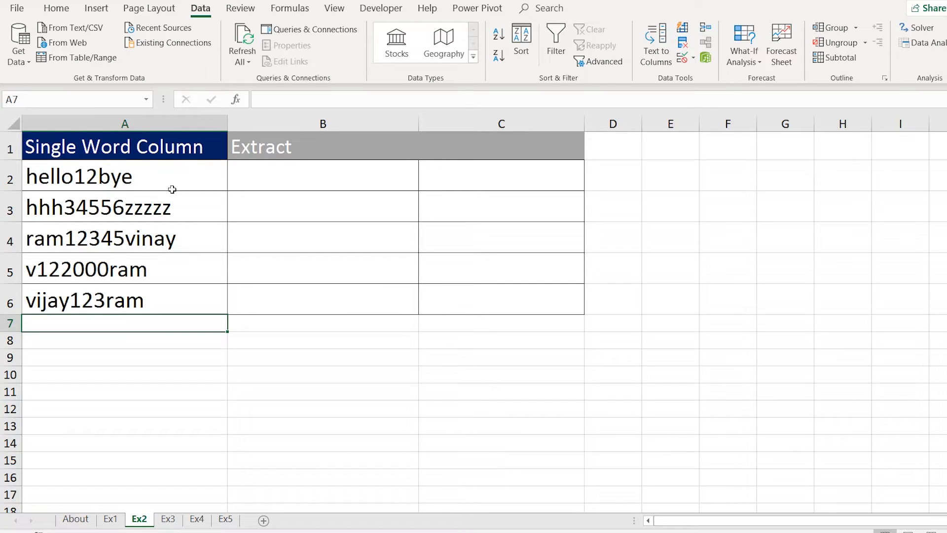
drag(169, 179, 166, 287)
click(177, 335)
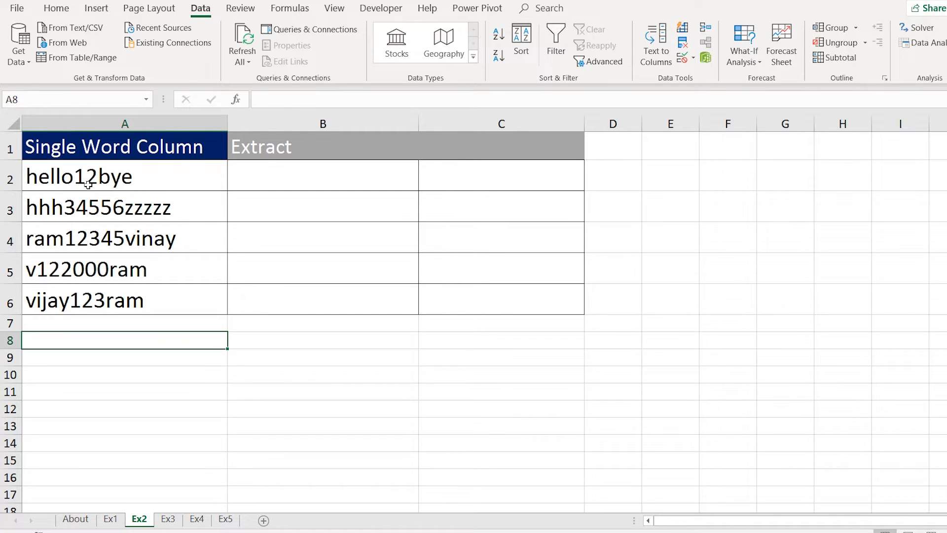
Review entries like hhh34556zzzzz and v122000ram, then select the first Extract cell B2.
click(88, 183)
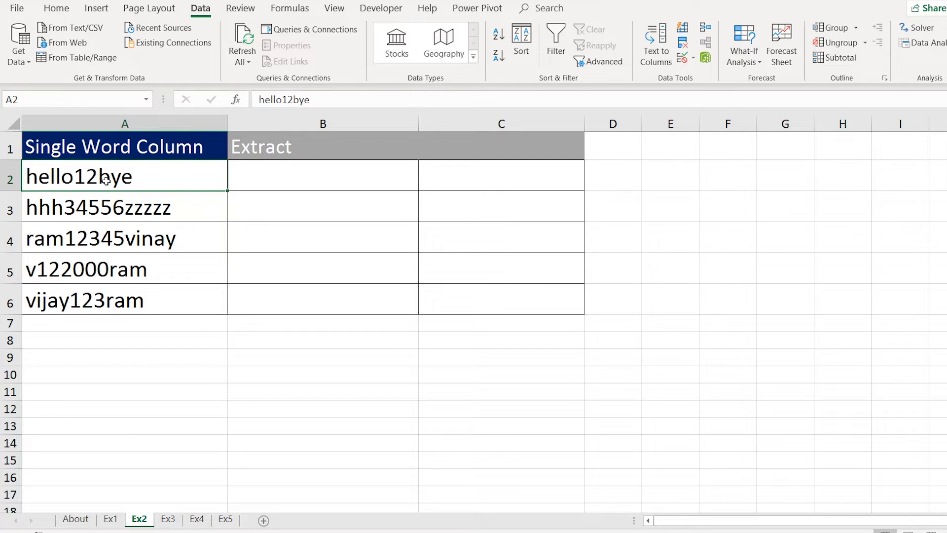
drag(105, 180, 123, 290)
click(91, 217)
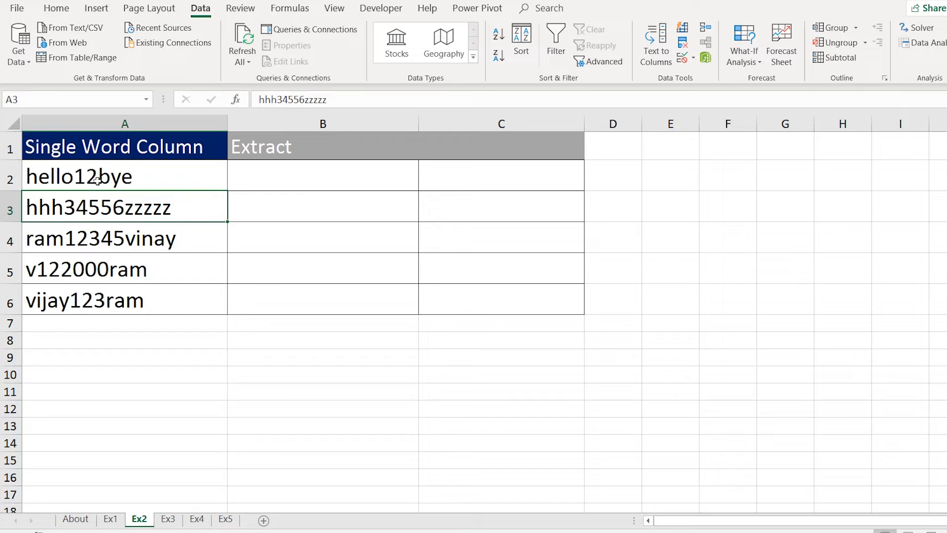
click(31, 271)
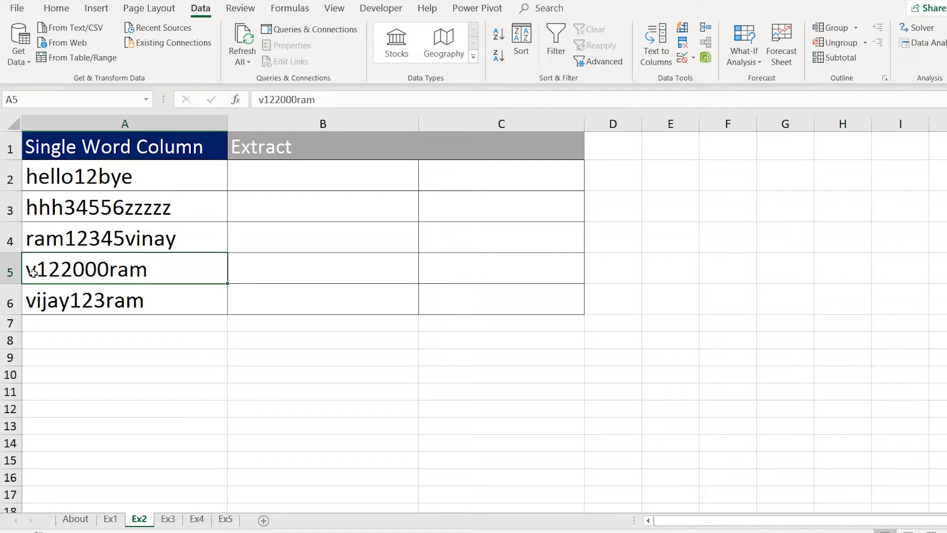
drag(98, 180, 104, 299)
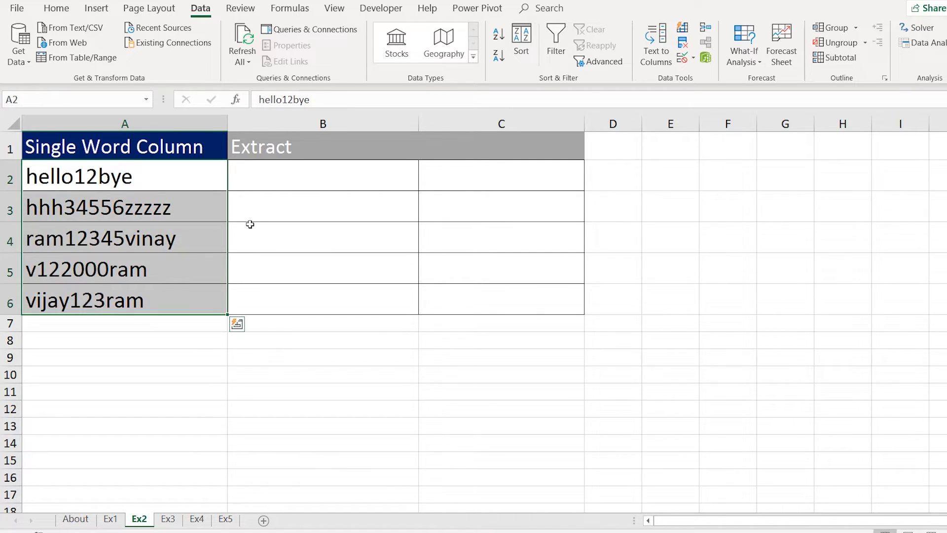
click(311, 177)
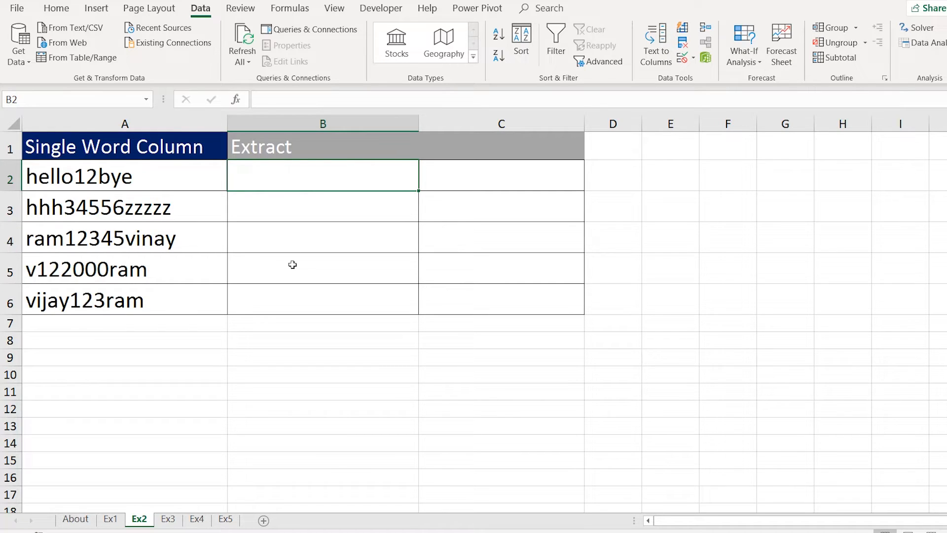
Enter 12 in B2, then accept the suggested 34556, 12345, 122000 and 123.
text(12)
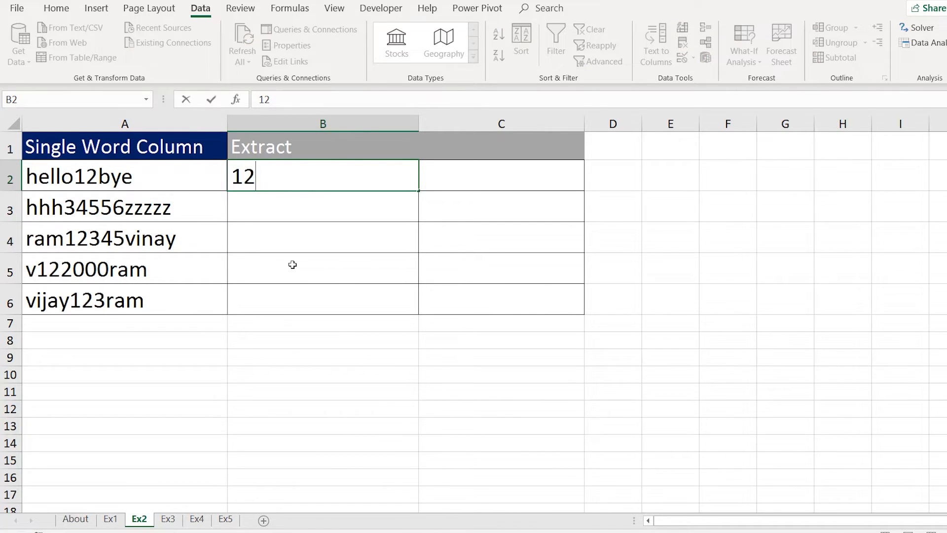
key(Return)
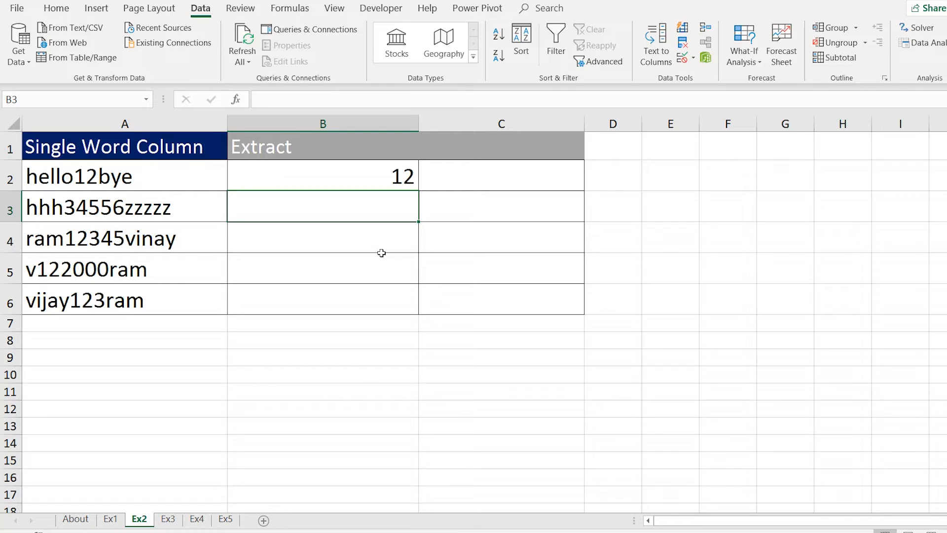
text(34556)
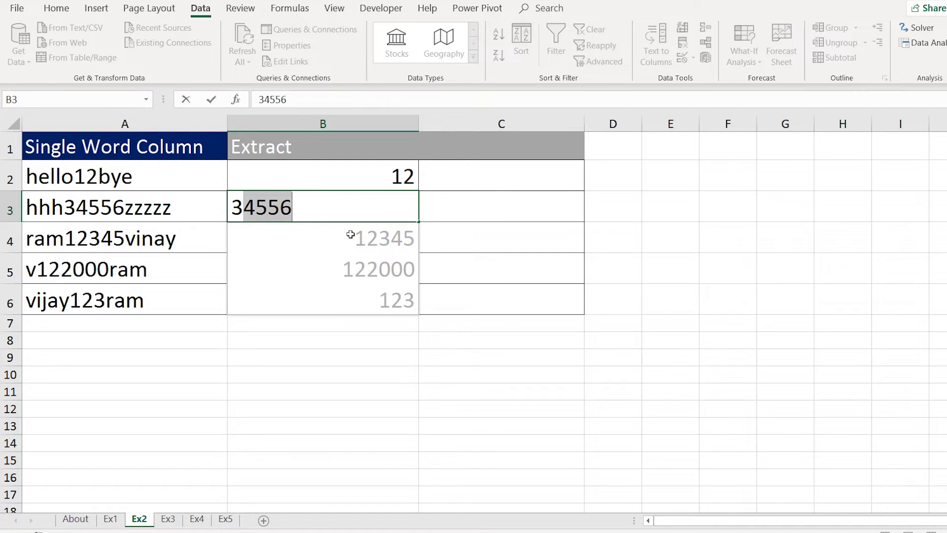
key(Return)
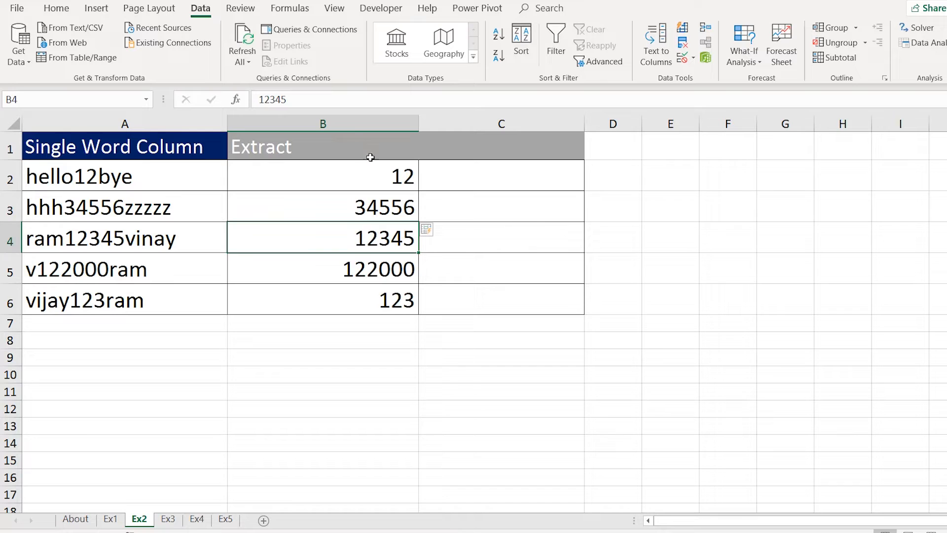
drag(373, 168, 355, 298)
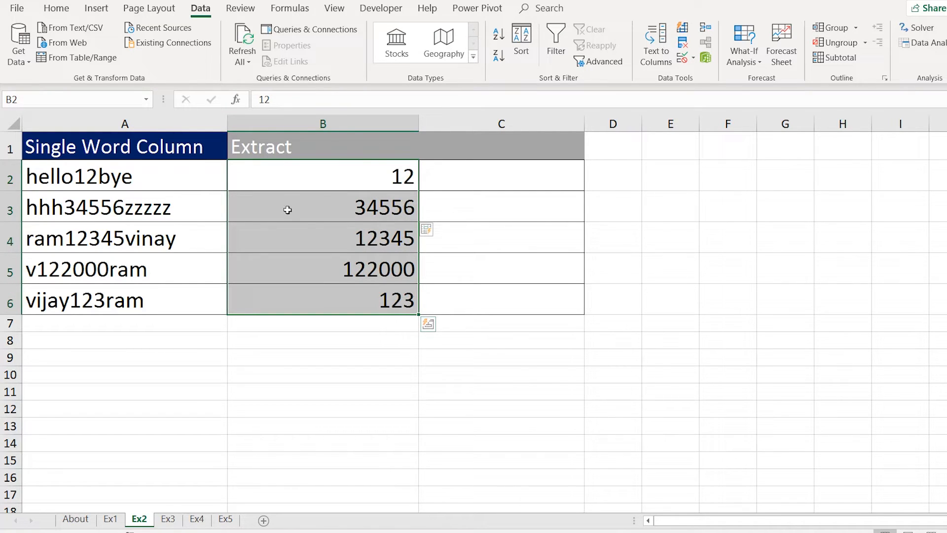
click(380, 165)
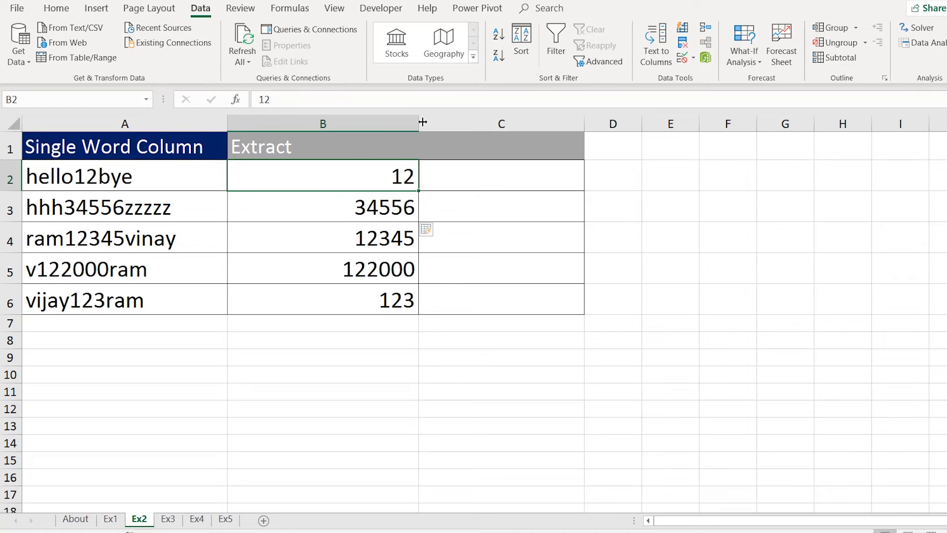
Enter Bye_Hello_12 in C2 and Flash Fill column C with labels like Zzzzz_Hhh_34556.
drag(423, 122, 350, 134)
click(374, 177)
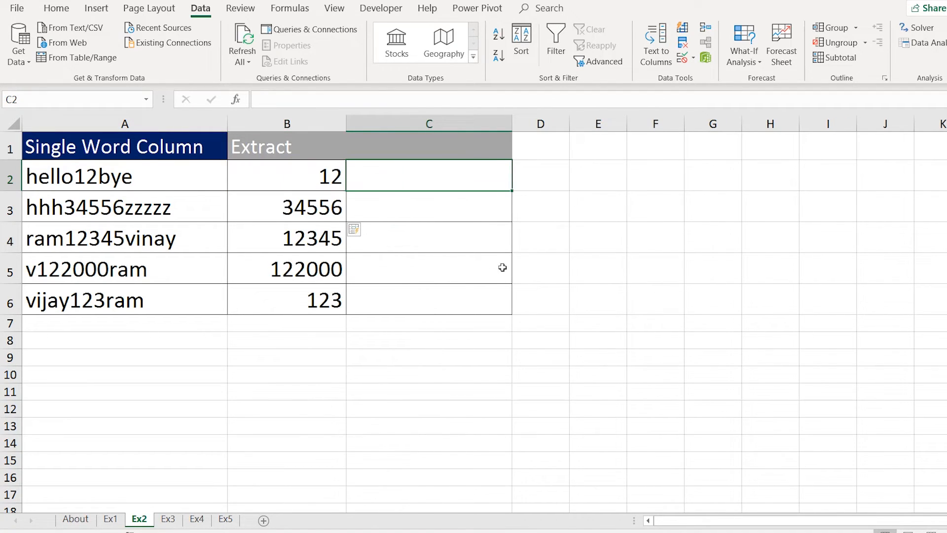
text(Bye)
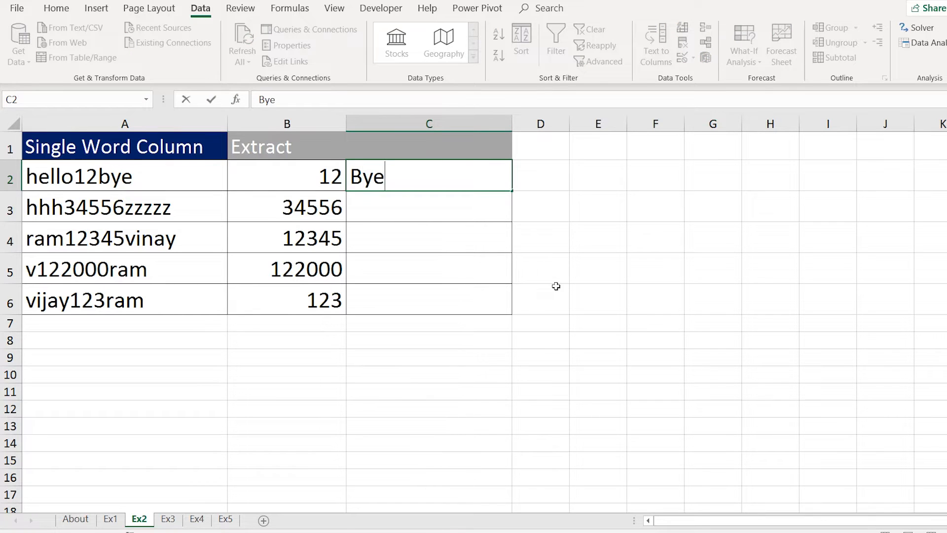
text(_Hello_12)
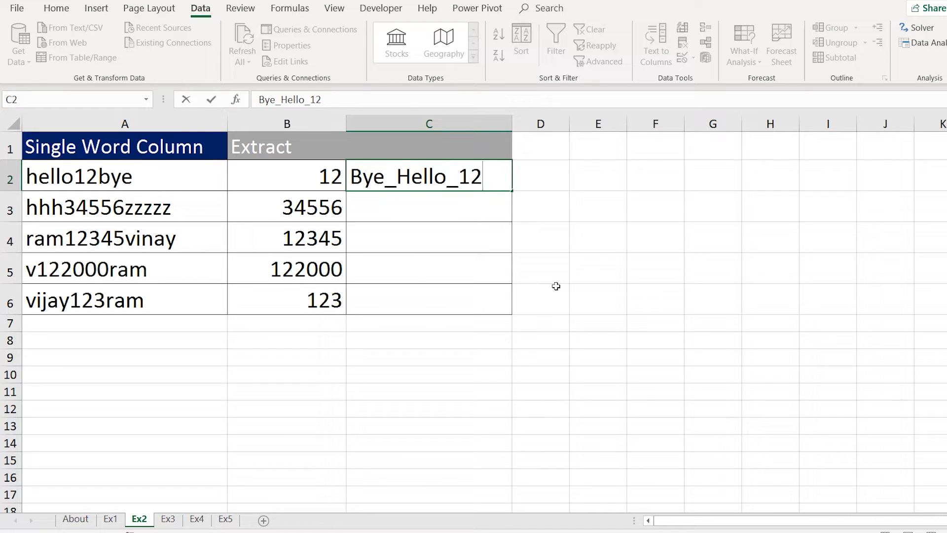
key(Return)
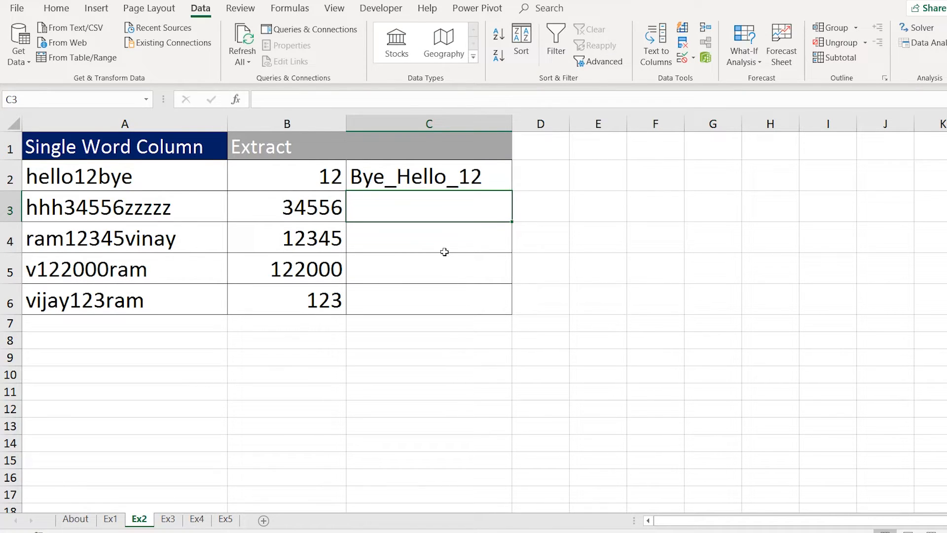
click(444, 242)
click(436, 271)
click(434, 234)
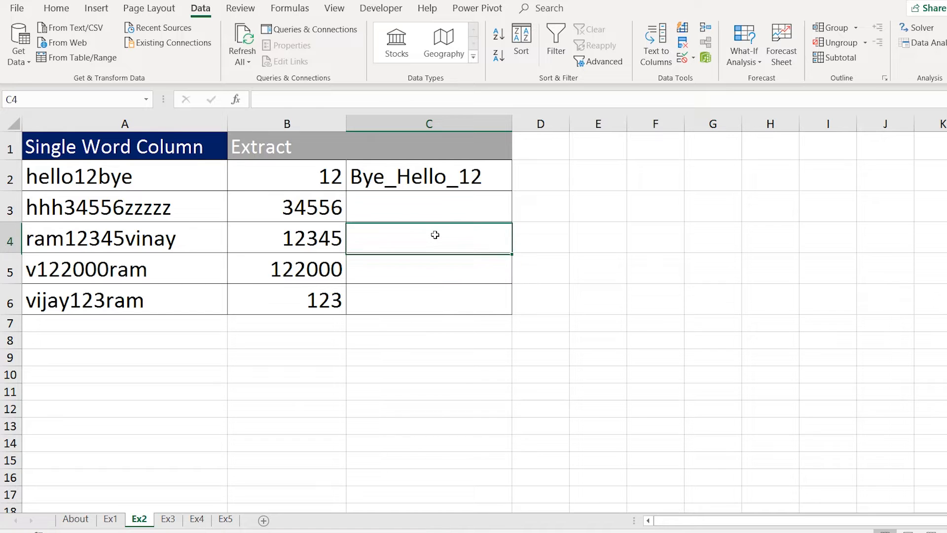
click(434, 268)
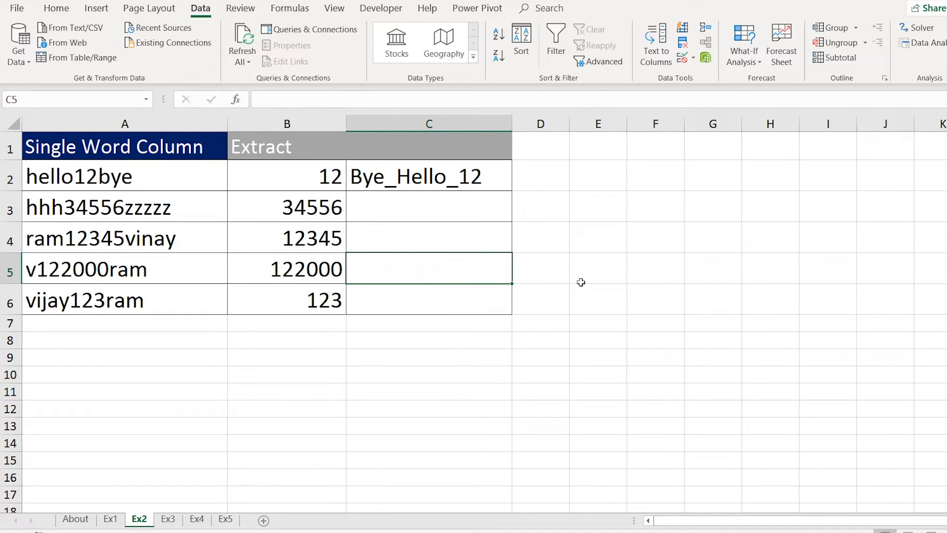
key(ctrl+e)
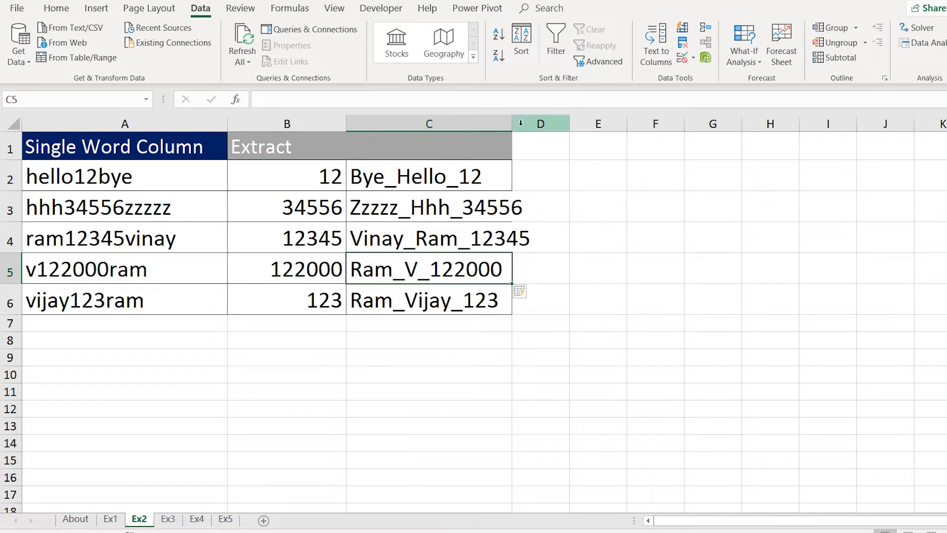
drag(513, 120, 535, 120)
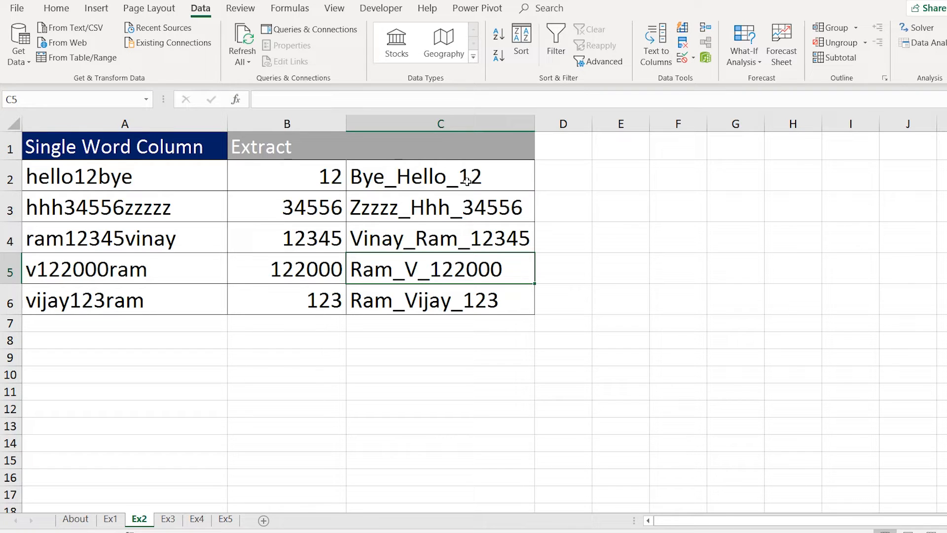
Widen column C a bit more and select the labels in C2:C6.
drag(534, 123, 545, 123)
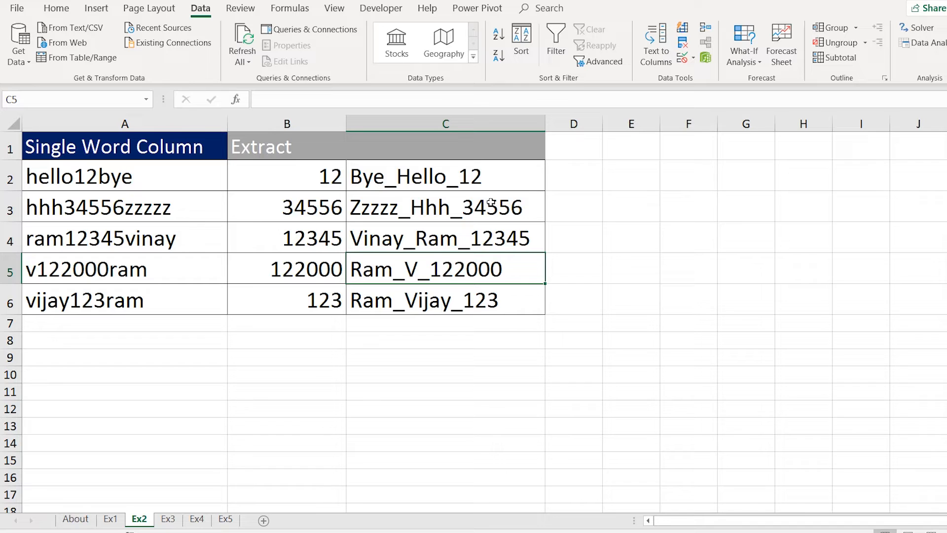
drag(480, 181, 479, 295)
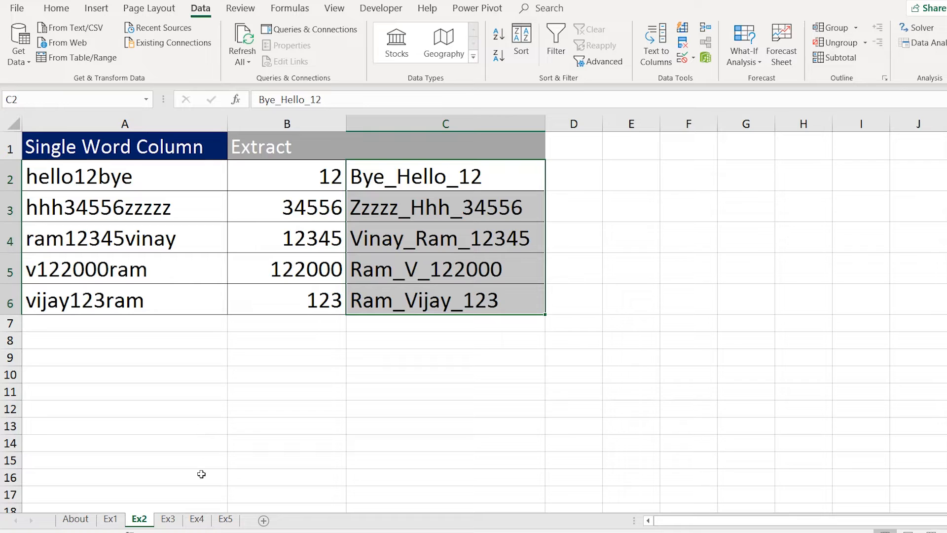
Open Ex3, select the Names list A2:A14, and widen columns A and B.
click(169, 519)
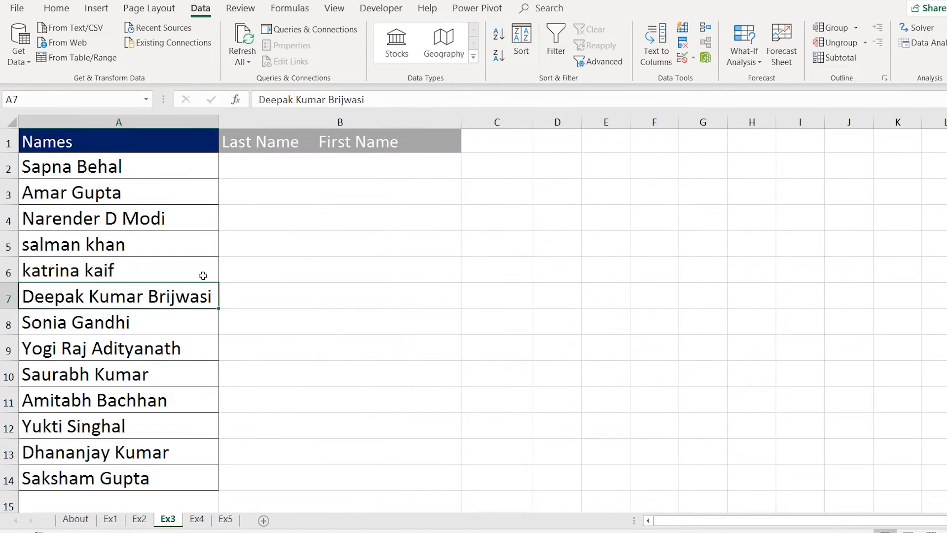
click(131, 251)
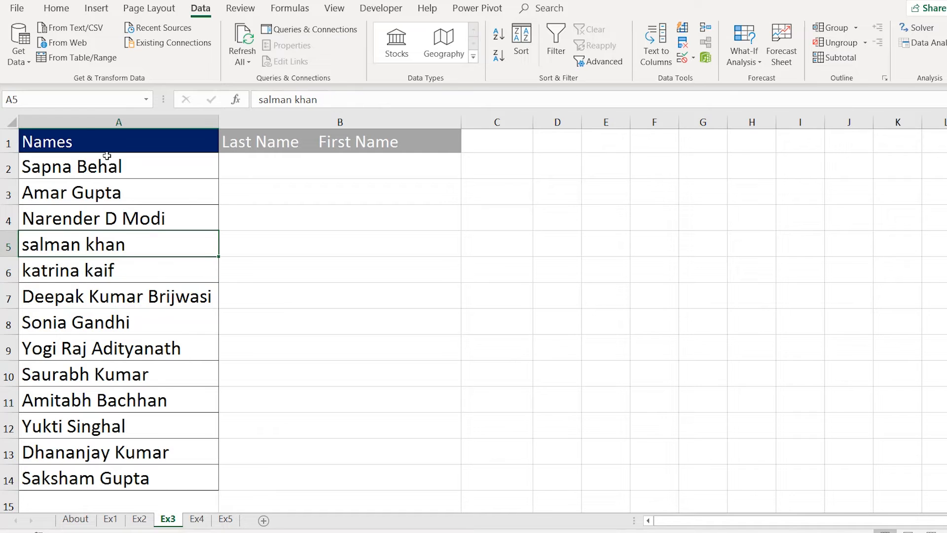
click(107, 170)
drag(107, 206, 108, 481)
drag(218, 122, 225, 122)
drag(471, 121, 479, 121)
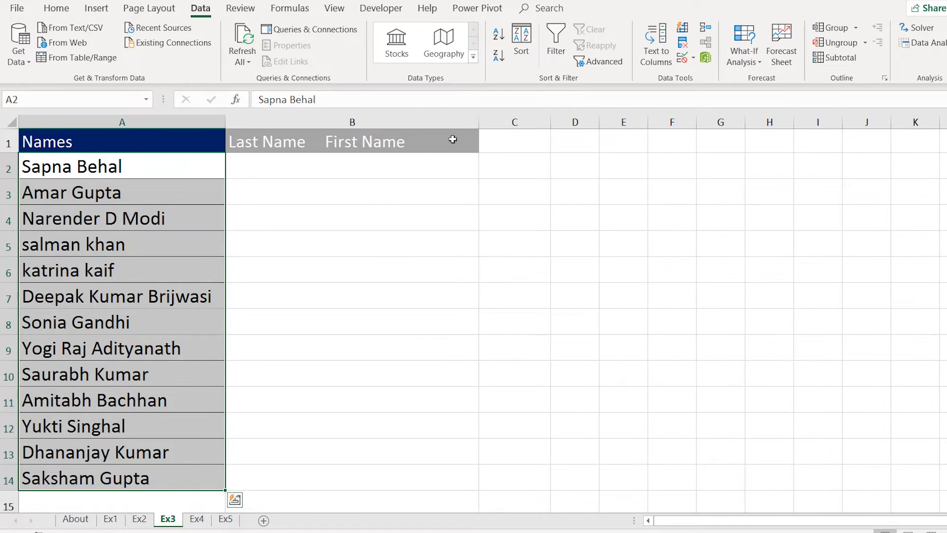
click(265, 237)
Look through the Ex3 names down column A and return to A2.
click(95, 167)
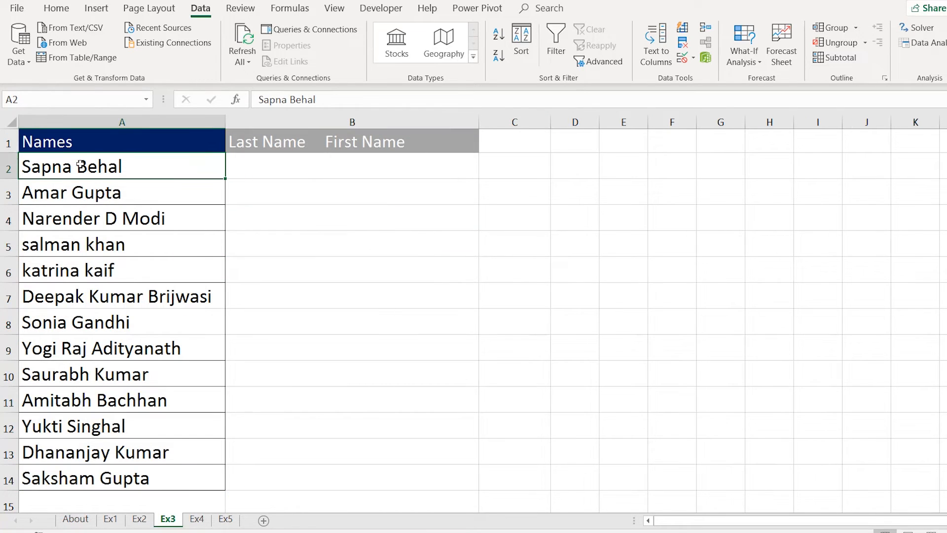
click(58, 202)
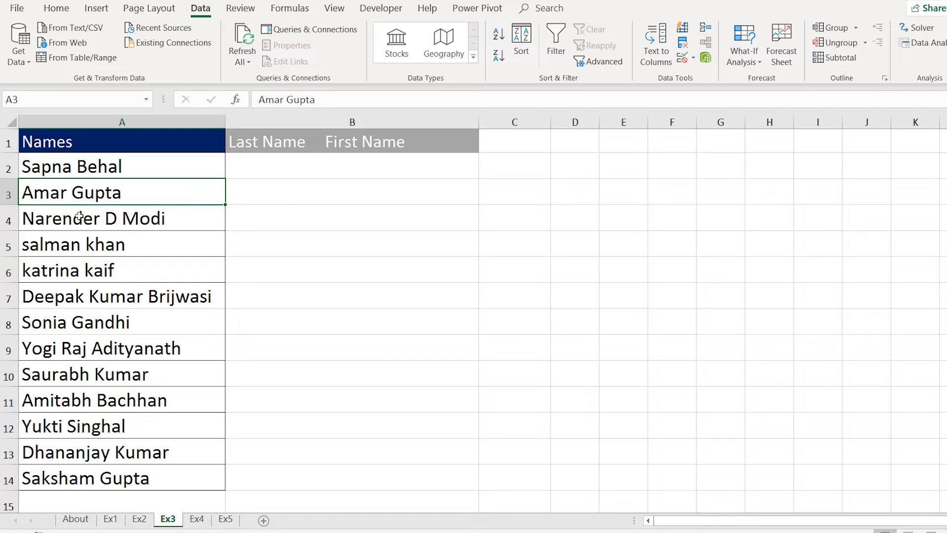
click(81, 223)
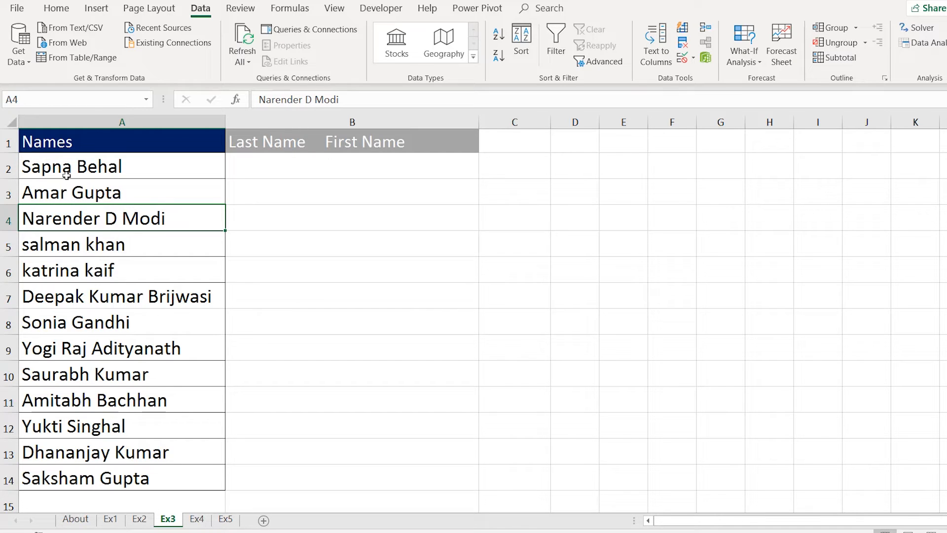
click(86, 260)
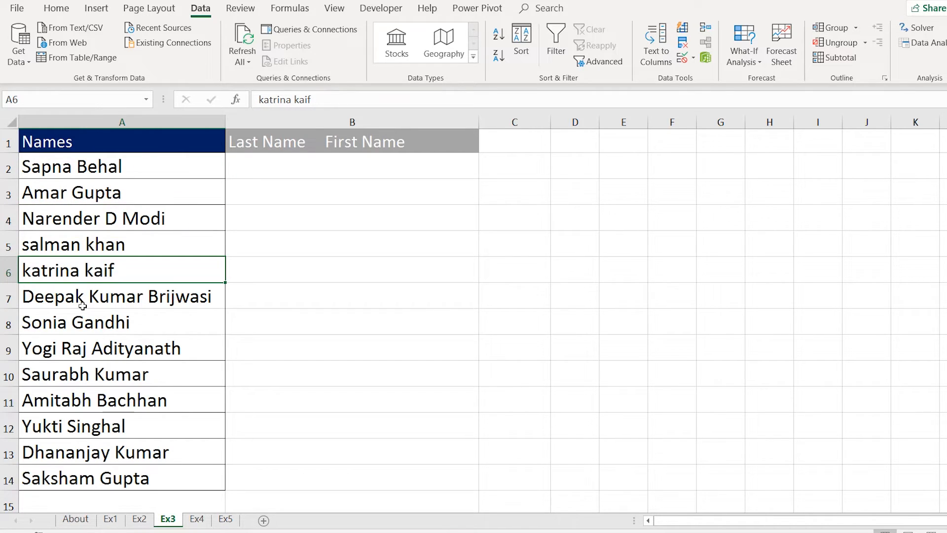
click(81, 303)
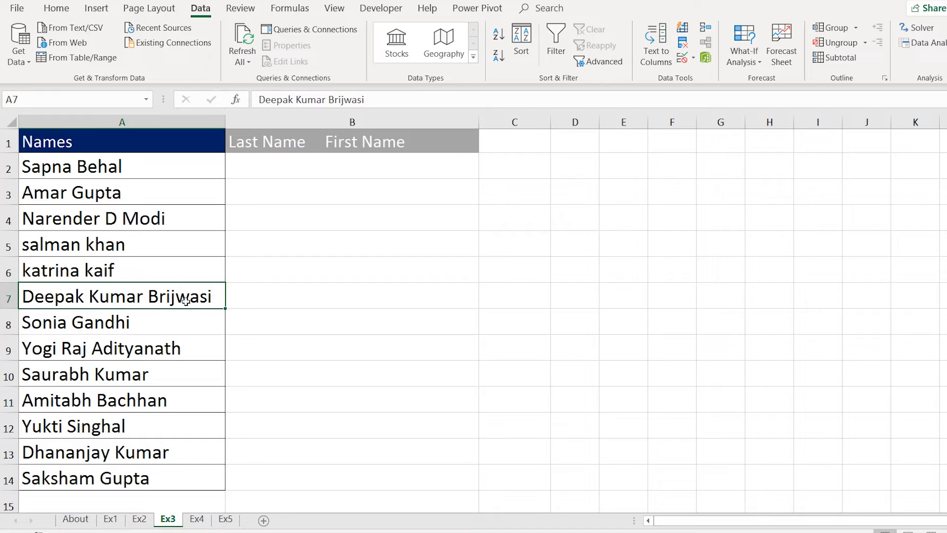
click(69, 323)
drag(132, 170, 132, 481)
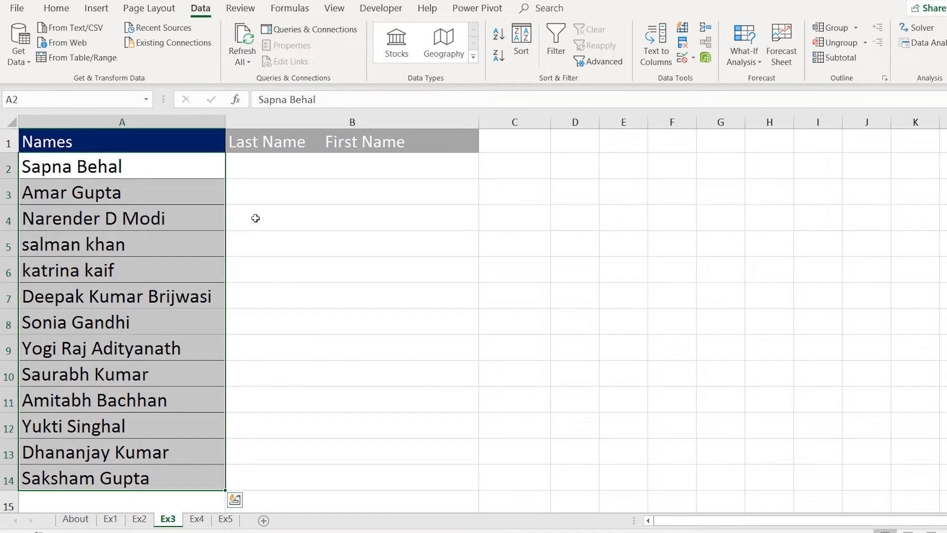
click(296, 169)
click(137, 175)
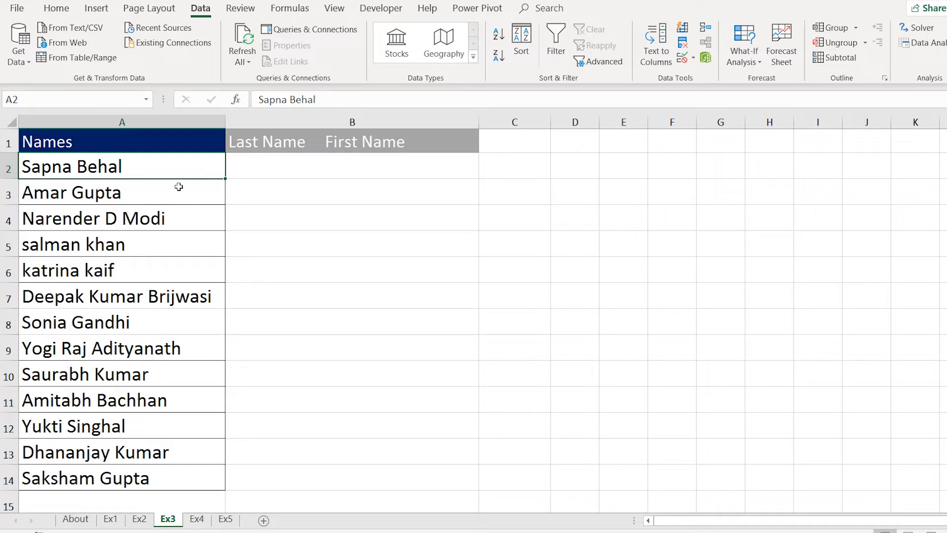
click(291, 165)
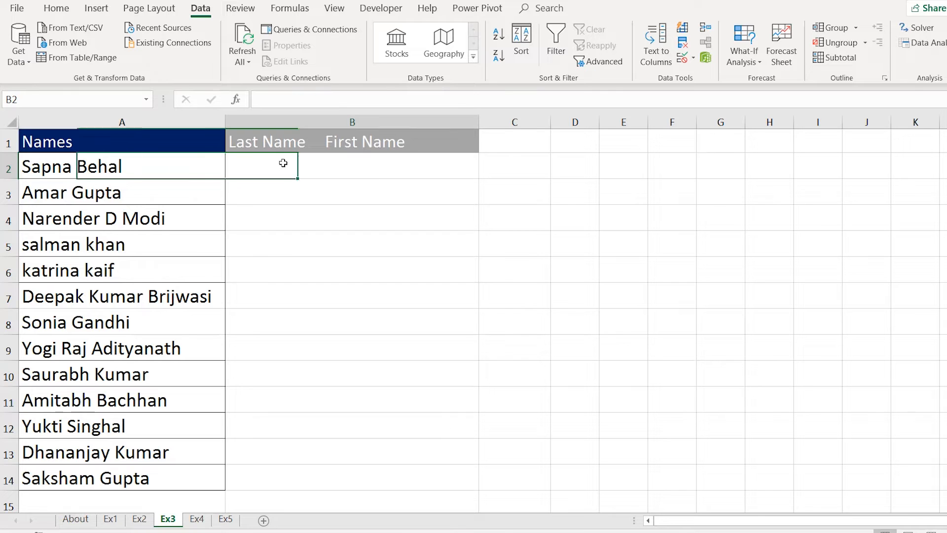
click(169, 170)
drag(169, 186, 180, 481)
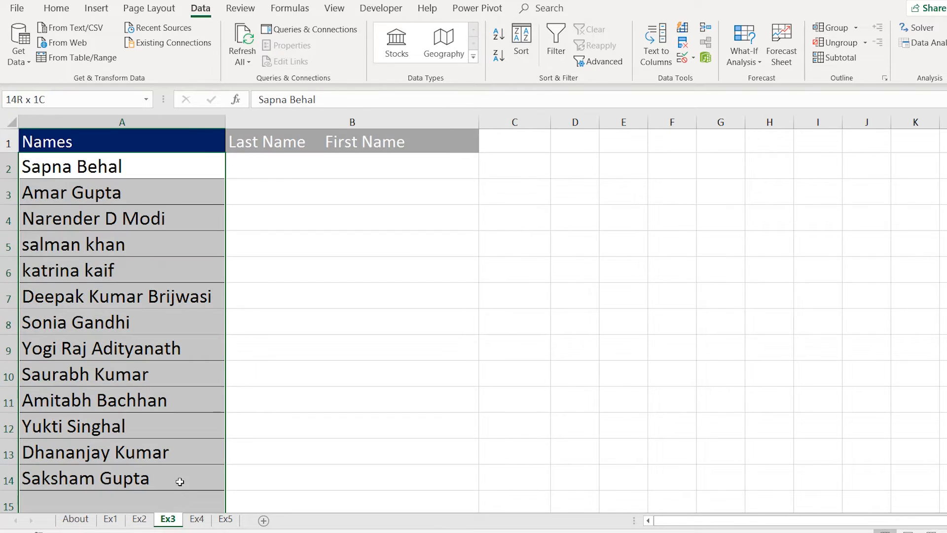
click(185, 162)
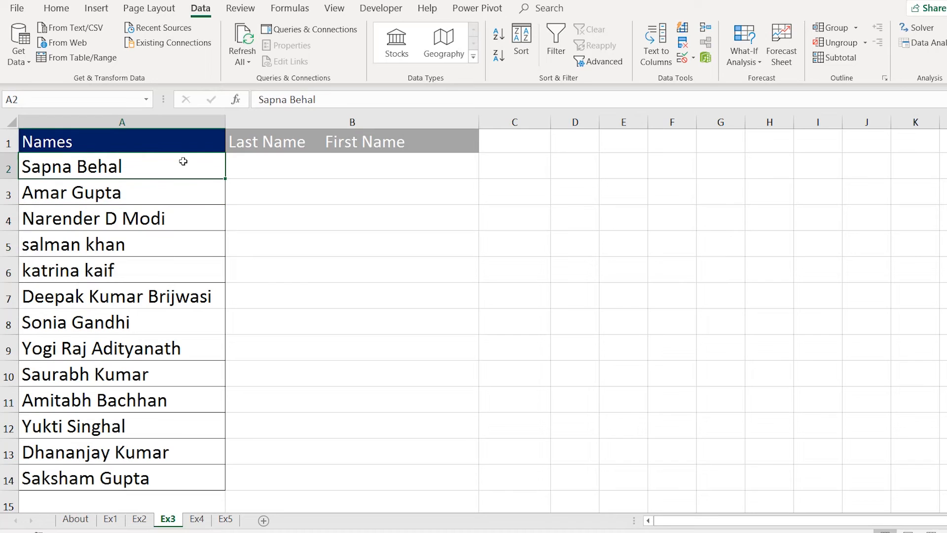
click(302, 174)
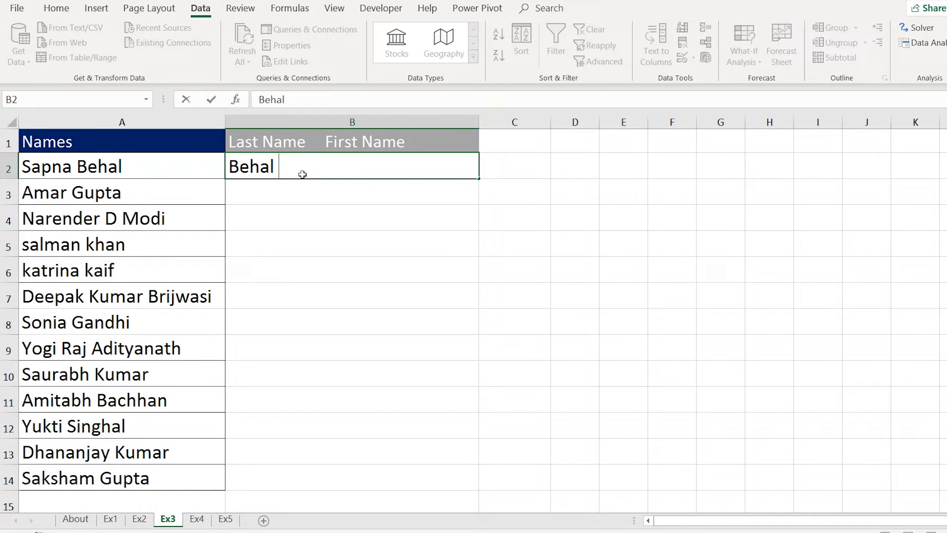
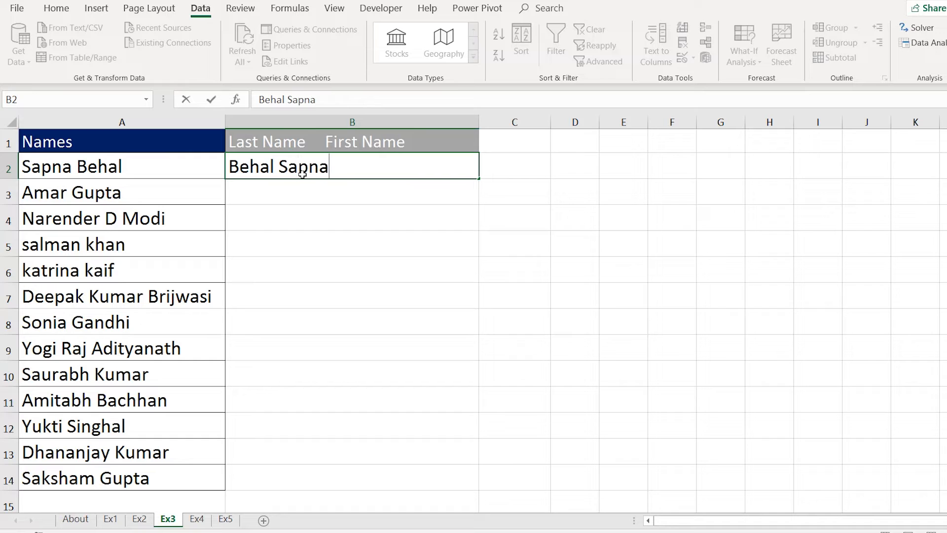
key(Return)
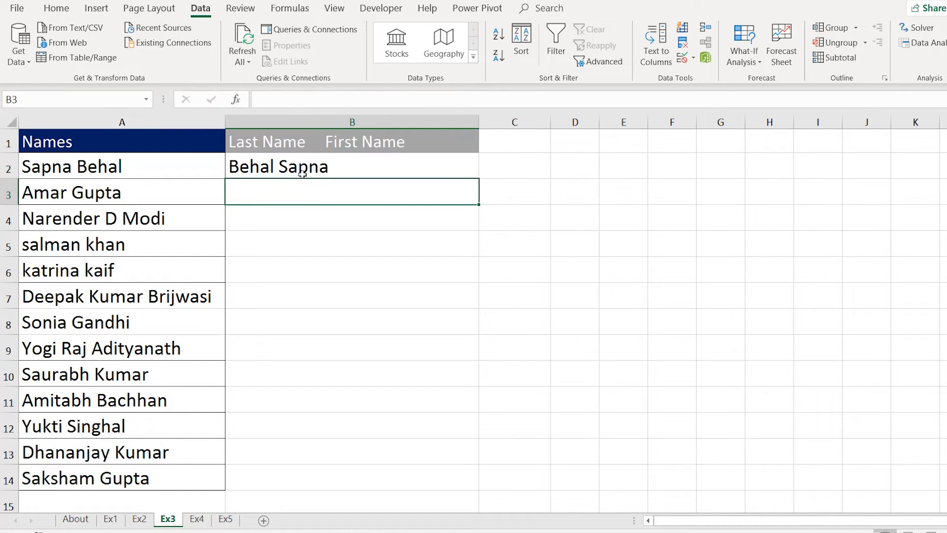
Mark the empty reversed-name cells below the example and return to B3.
drag(303, 172, 298, 246)
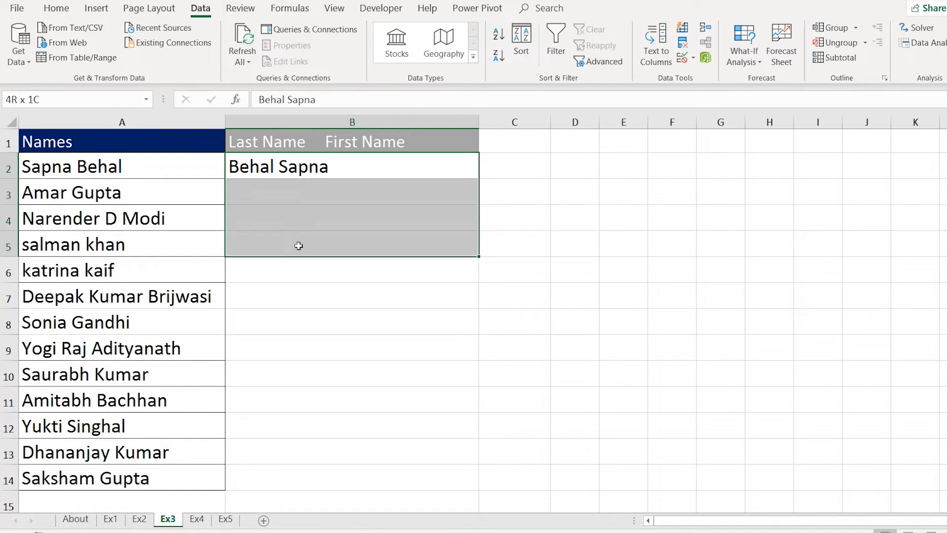
click(288, 194)
click(272, 251)
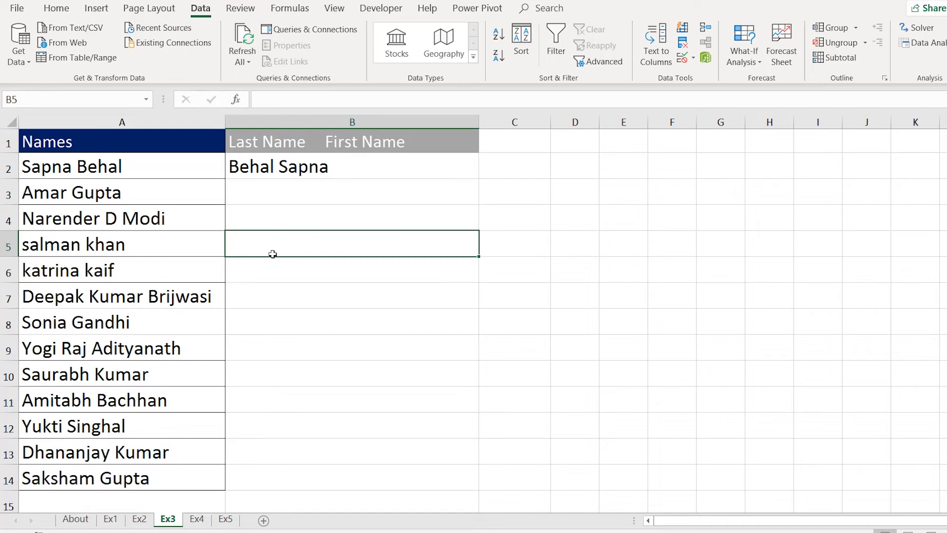
drag(297, 185, 298, 431)
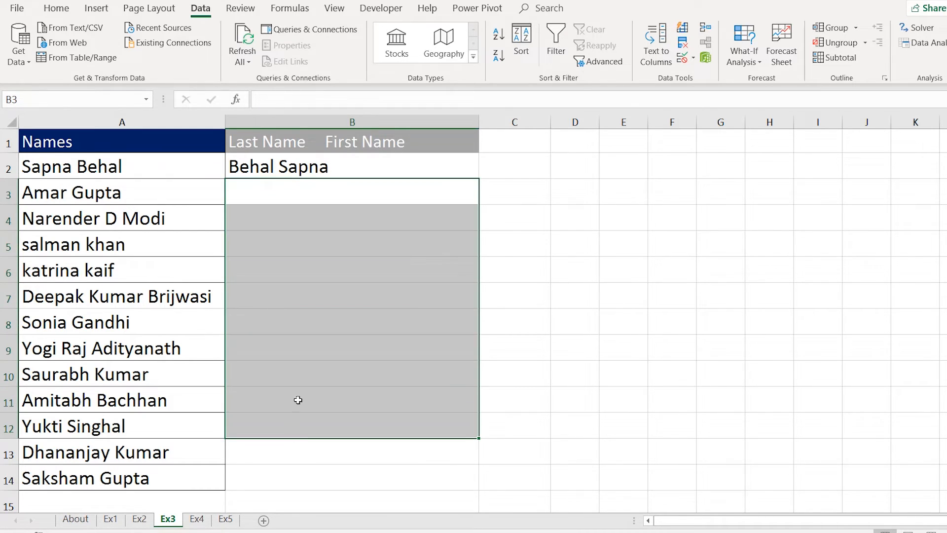
click(285, 327)
click(289, 190)
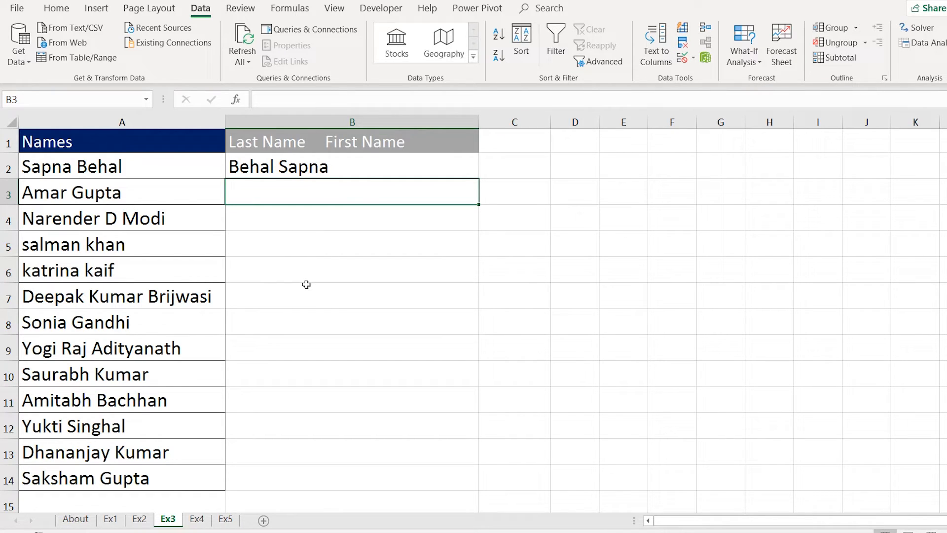
key(ctrl+e)
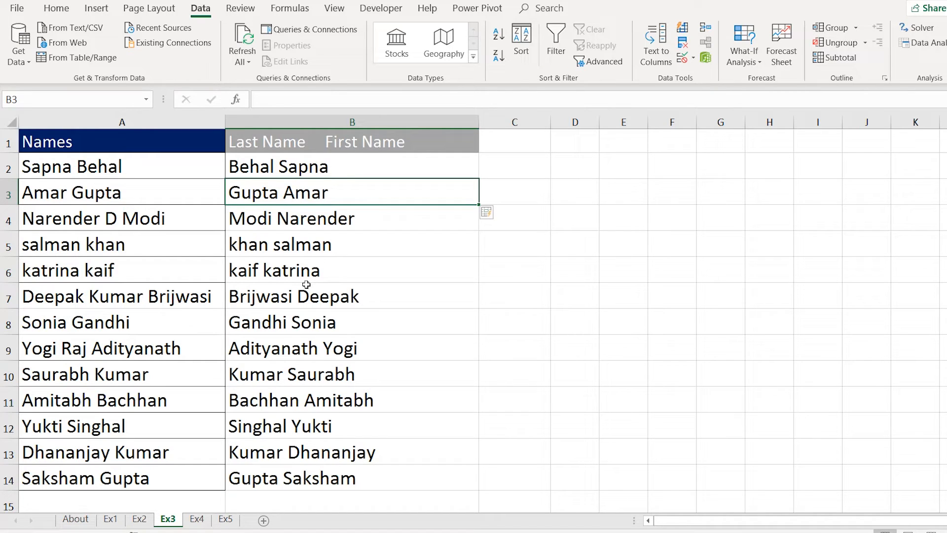
drag(137, 177, 127, 471)
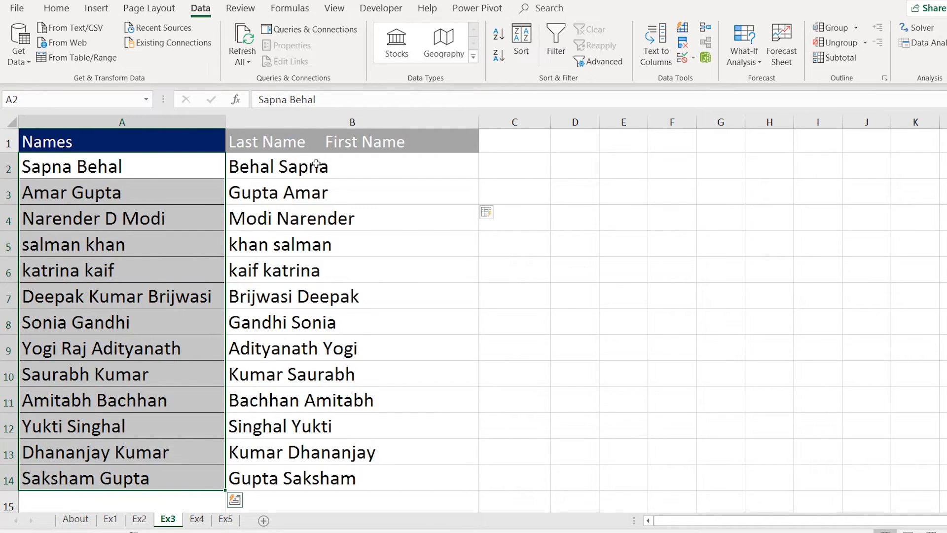
click(318, 166)
click(317, 216)
click(314, 271)
click(312, 348)
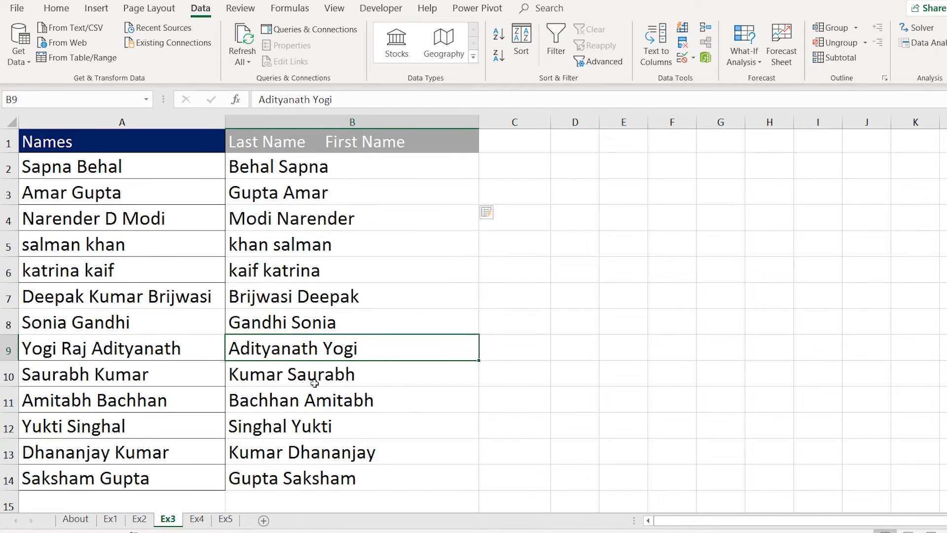
click(314, 426)
click(316, 451)
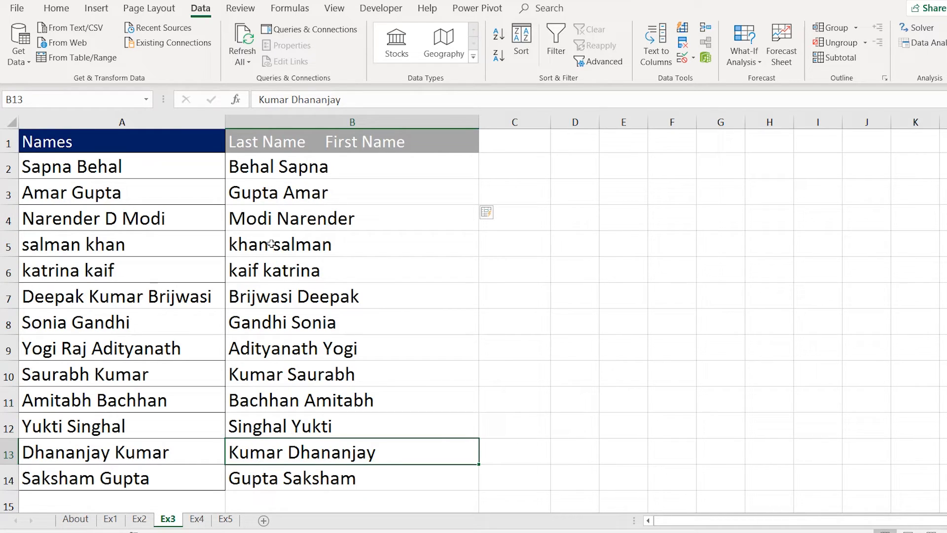
click(269, 225)
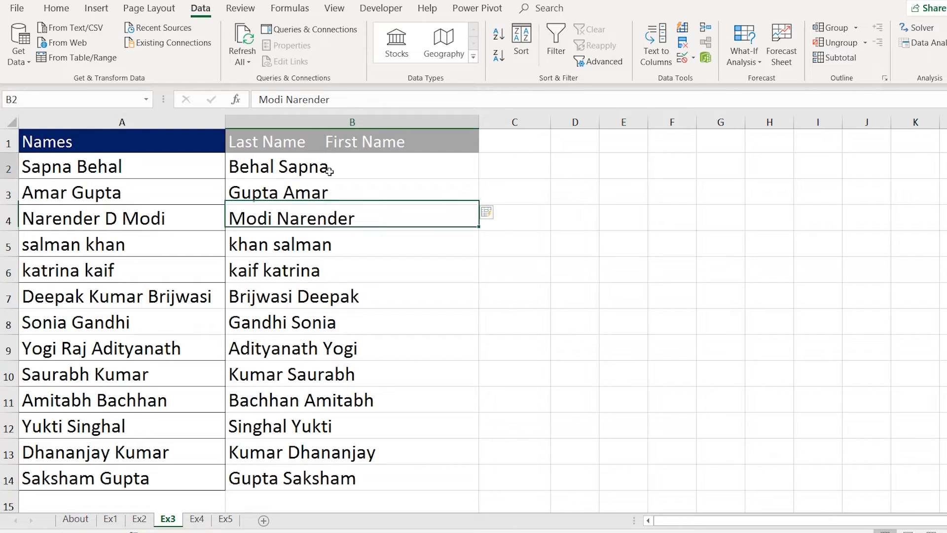
drag(325, 170, 319, 474)
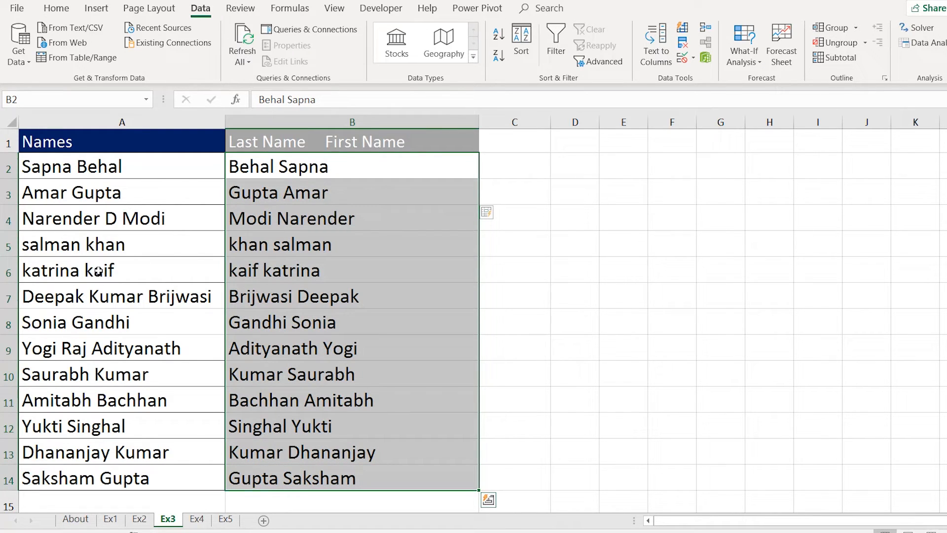
click(69, 220)
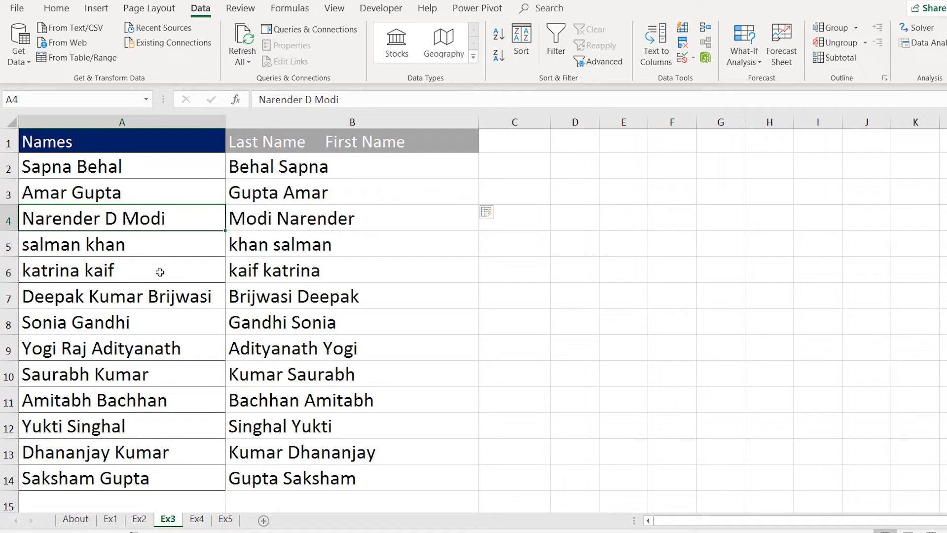
click(88, 298)
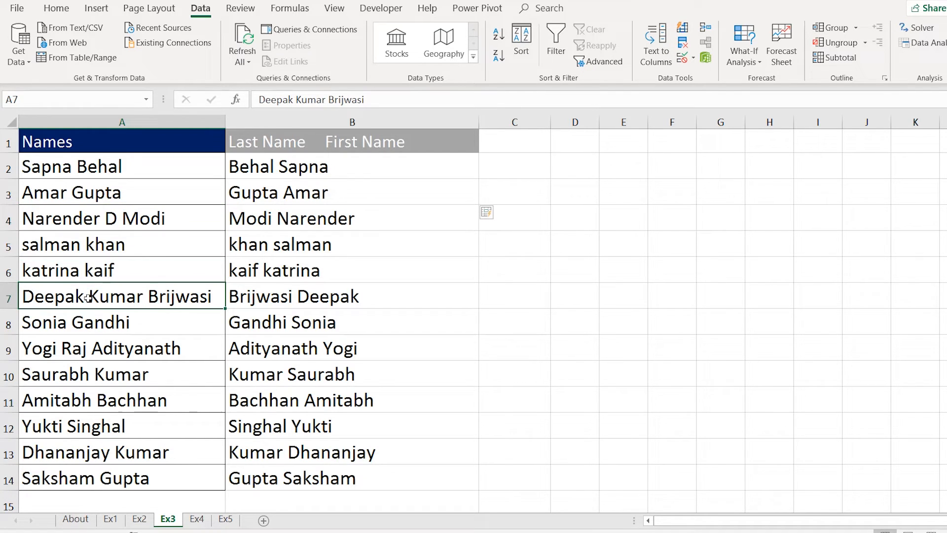
click(90, 353)
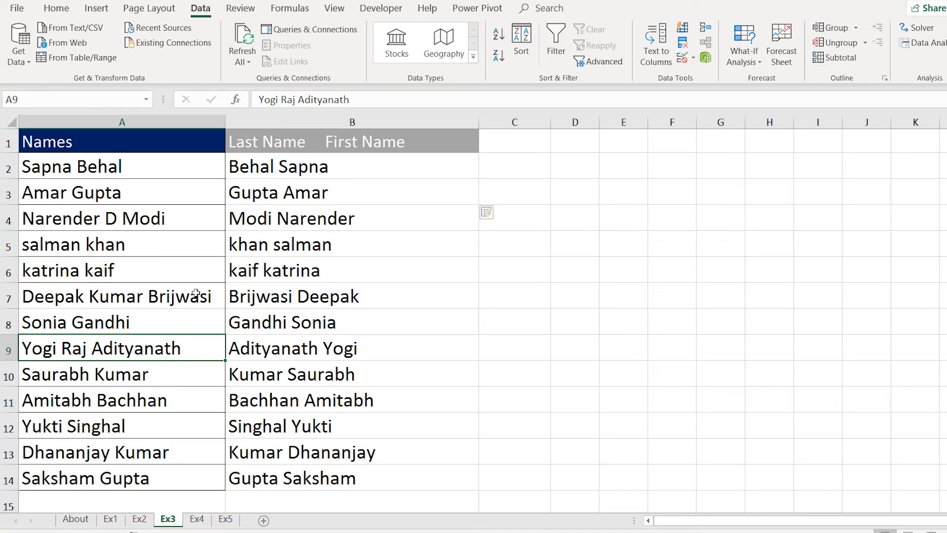
drag(155, 179, 154, 478)
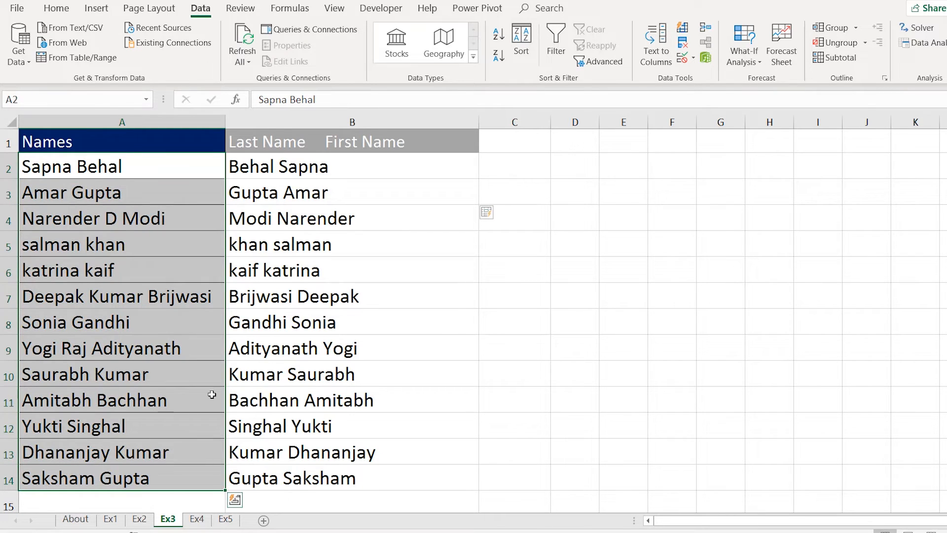
click(292, 221)
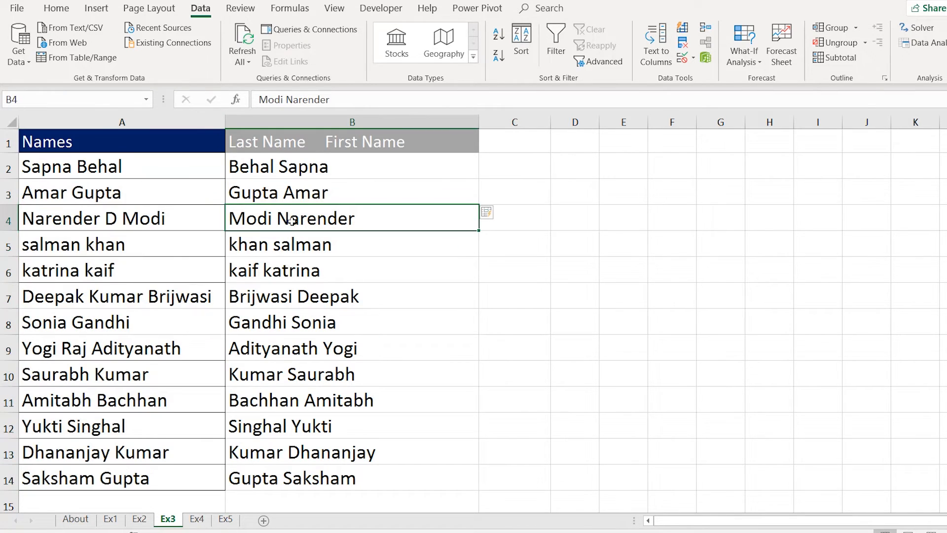
click(282, 302)
click(266, 171)
click(133, 166)
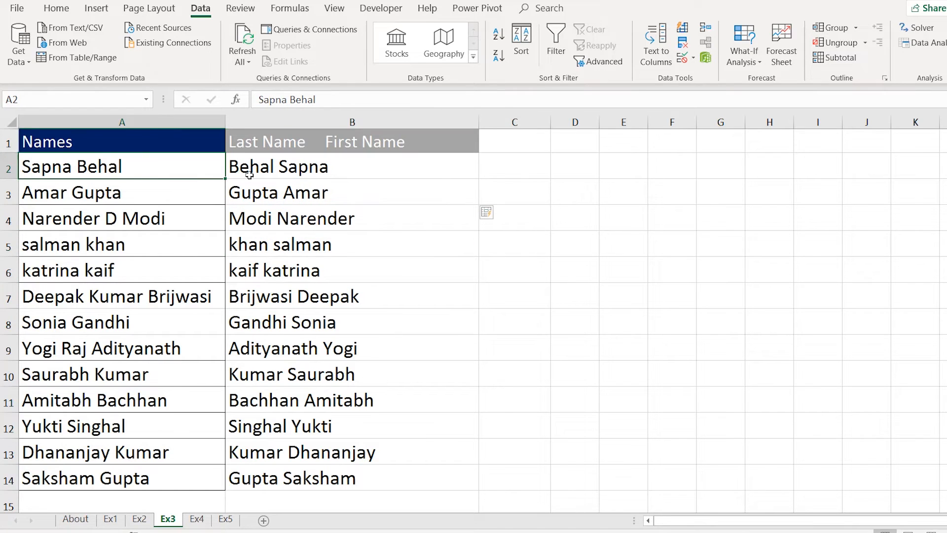
click(275, 170)
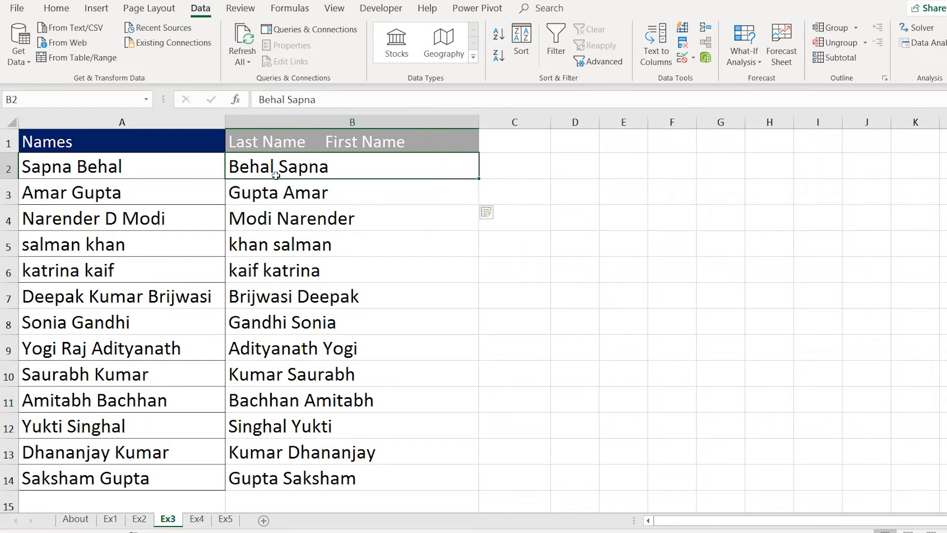
click(304, 197)
Re-examine reversed names against originals, noting missing middle names like Adityanath Yogi in B9.
drag(301, 168, 327, 476)
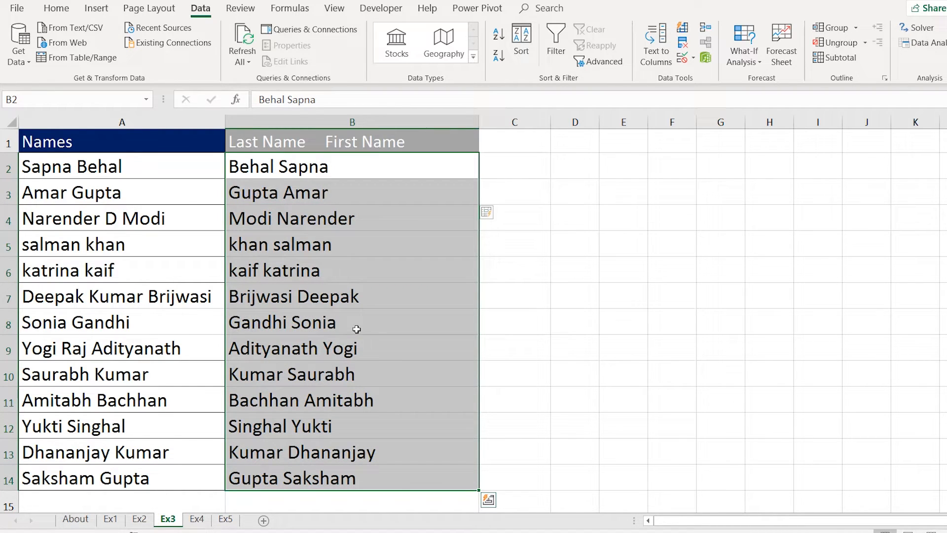
click(356, 329)
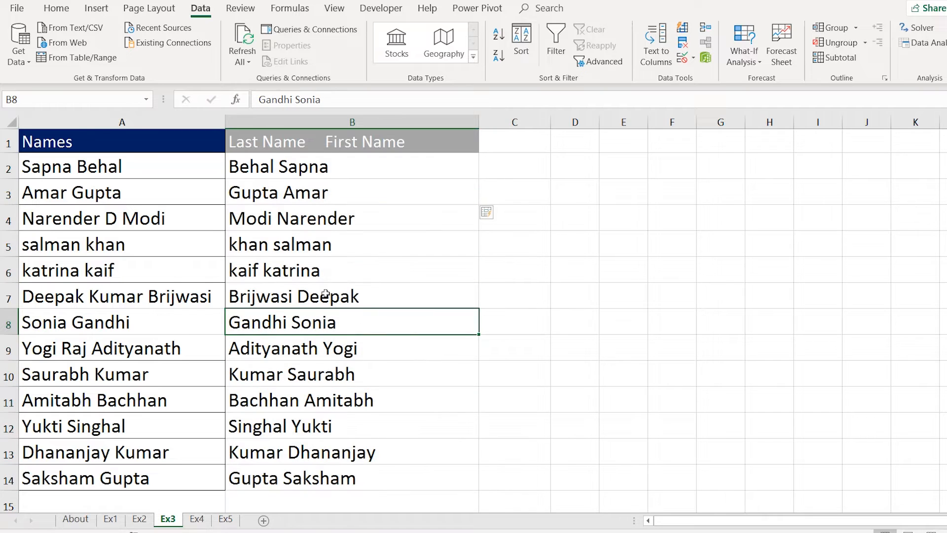
click(107, 226)
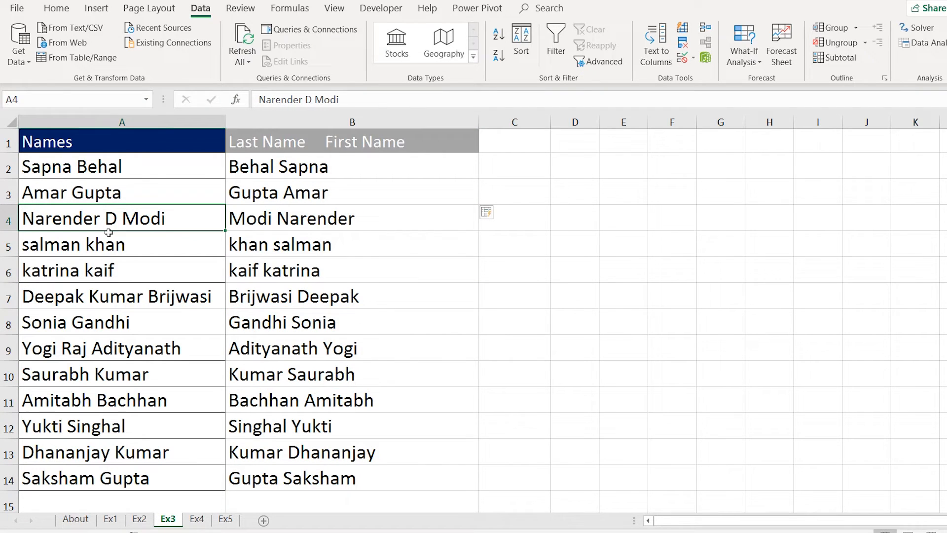
click(131, 296)
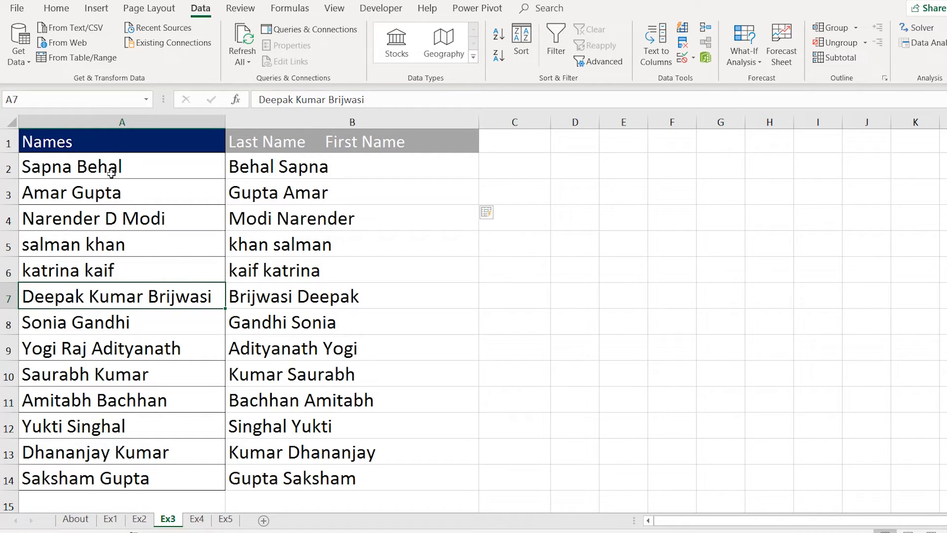
click(130, 220)
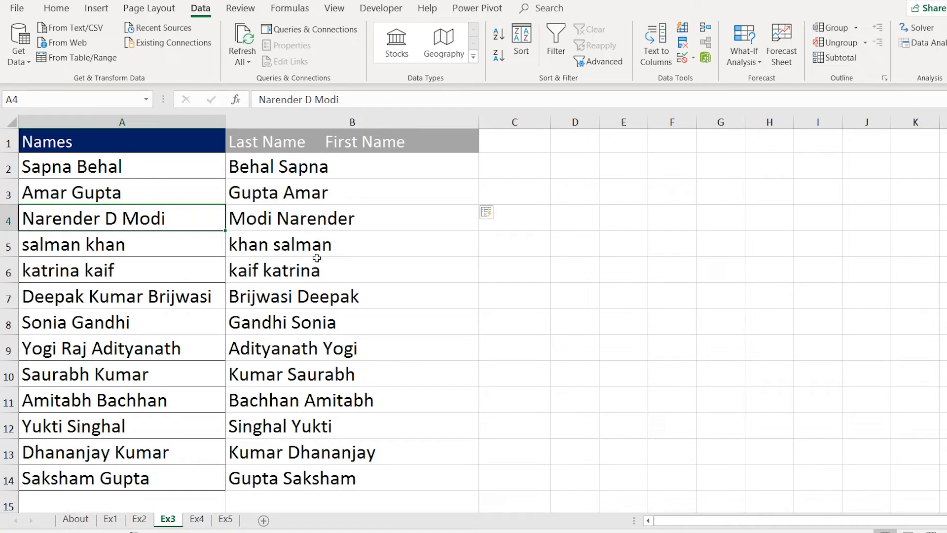
click(99, 299)
click(123, 393)
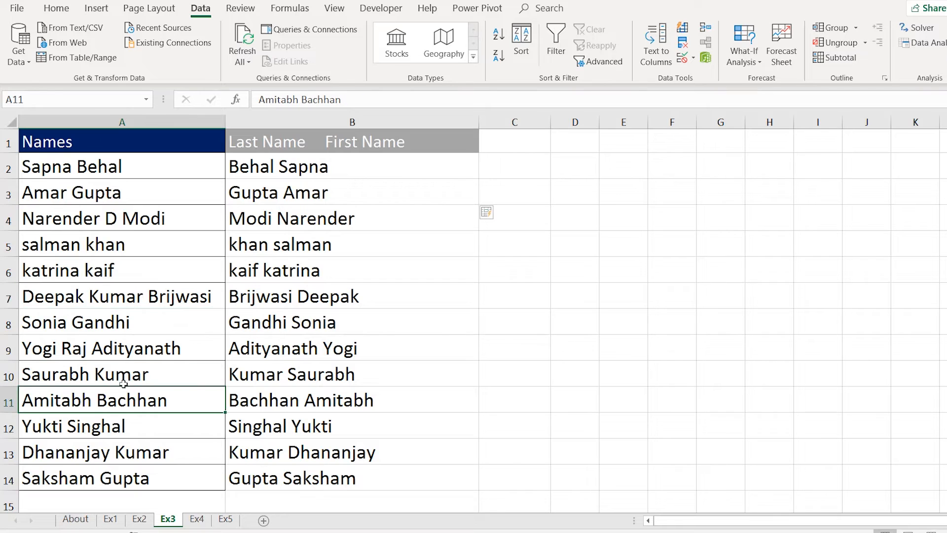
click(129, 350)
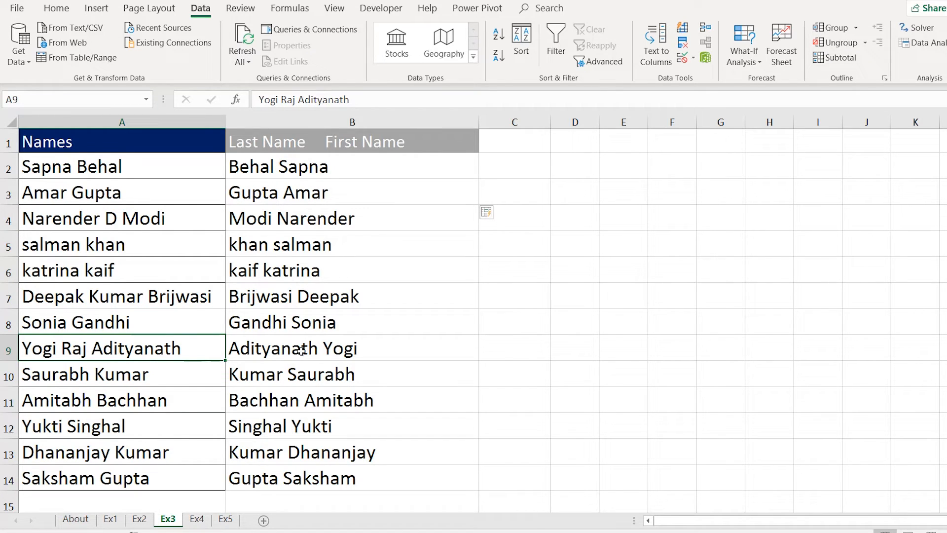
click(316, 350)
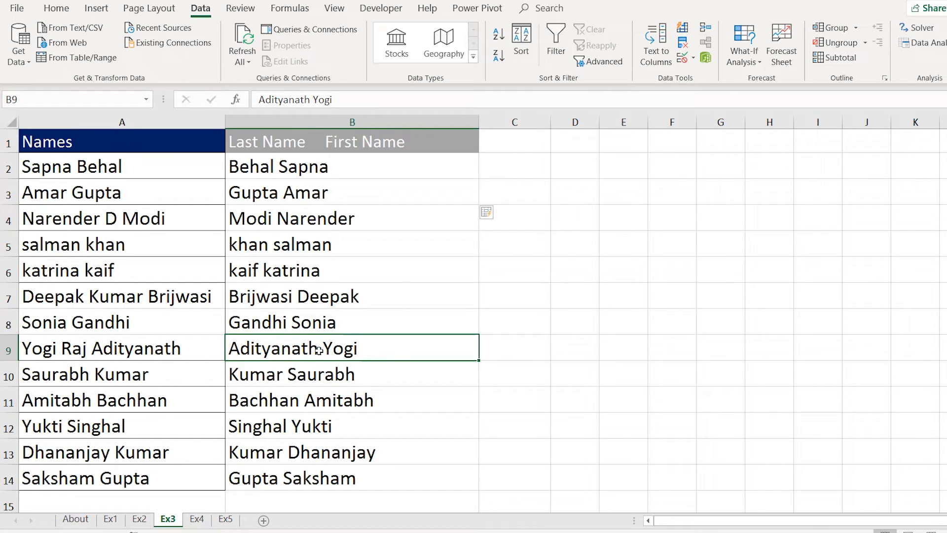
Edit B9 to 'Adityanath Yogi Raj' so column B refills with middle names like Modi Narender D.
double_click(318, 351)
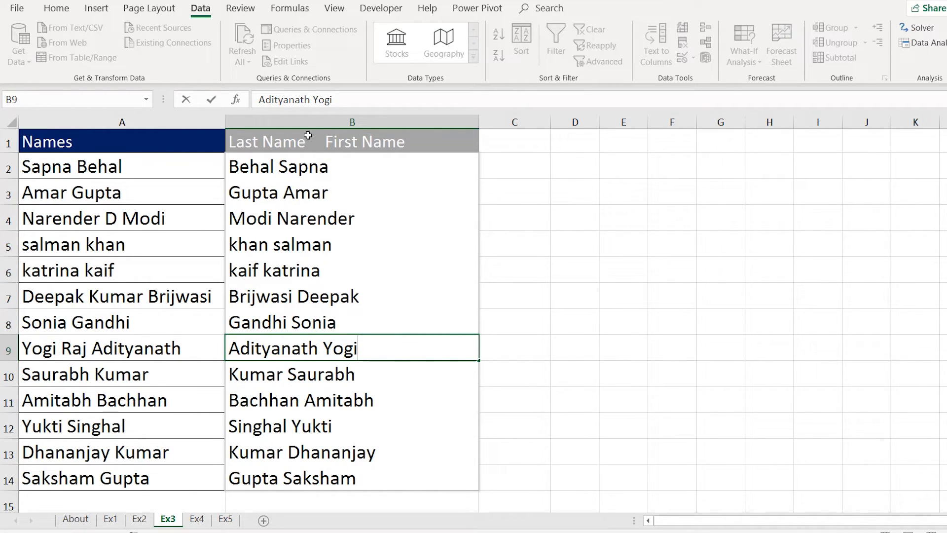
drag(308, 138, 296, 218)
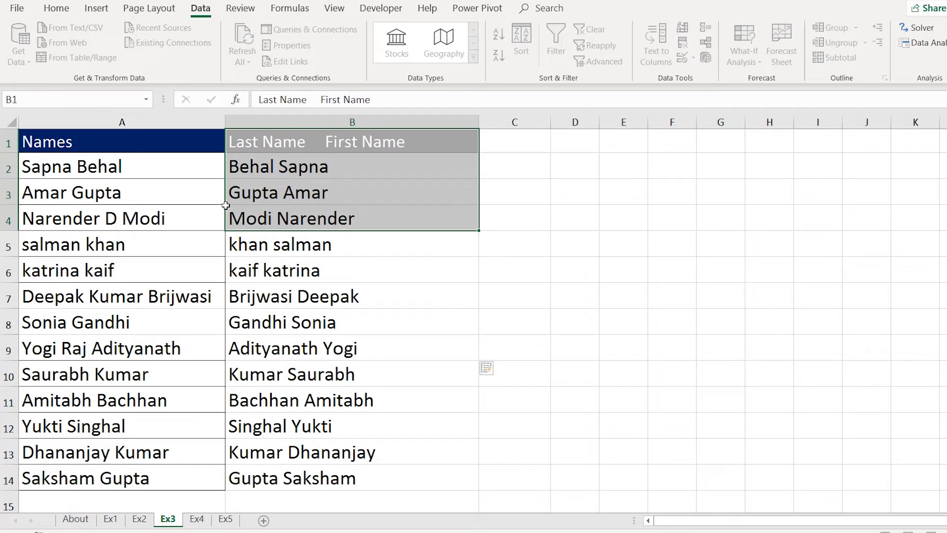
click(251, 167)
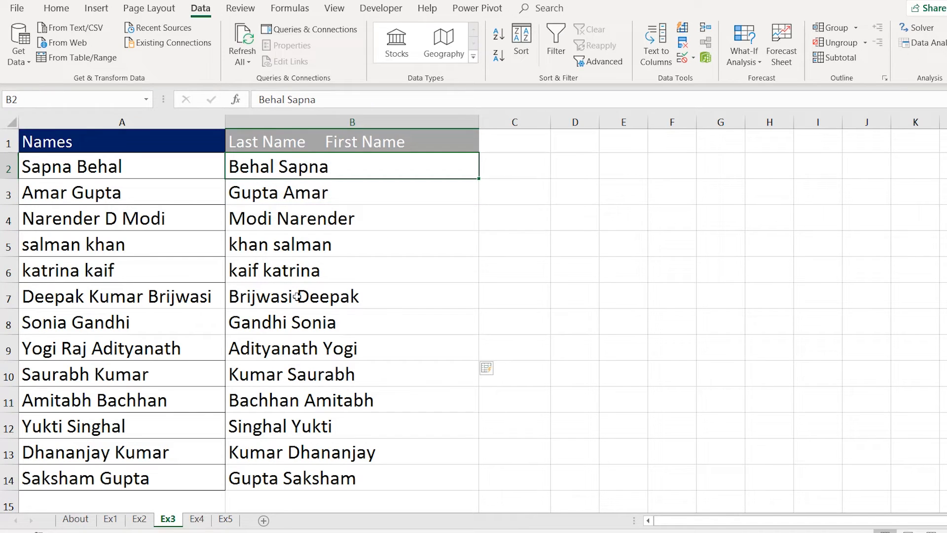
double_click(294, 351)
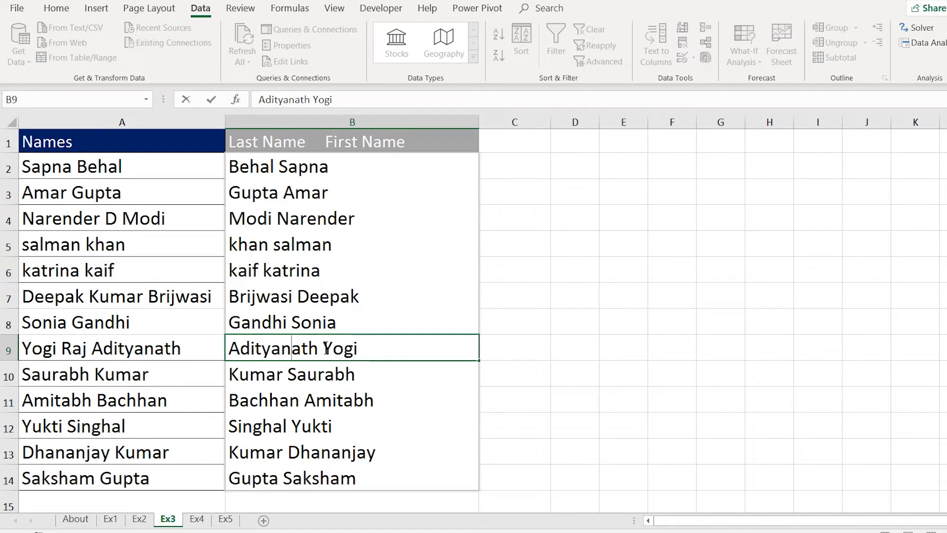
text(Ra)
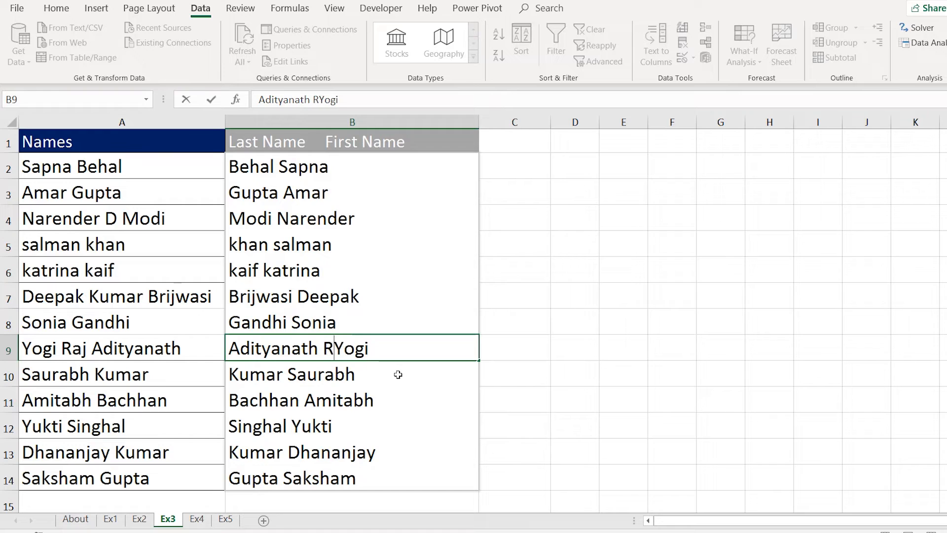
text(j)
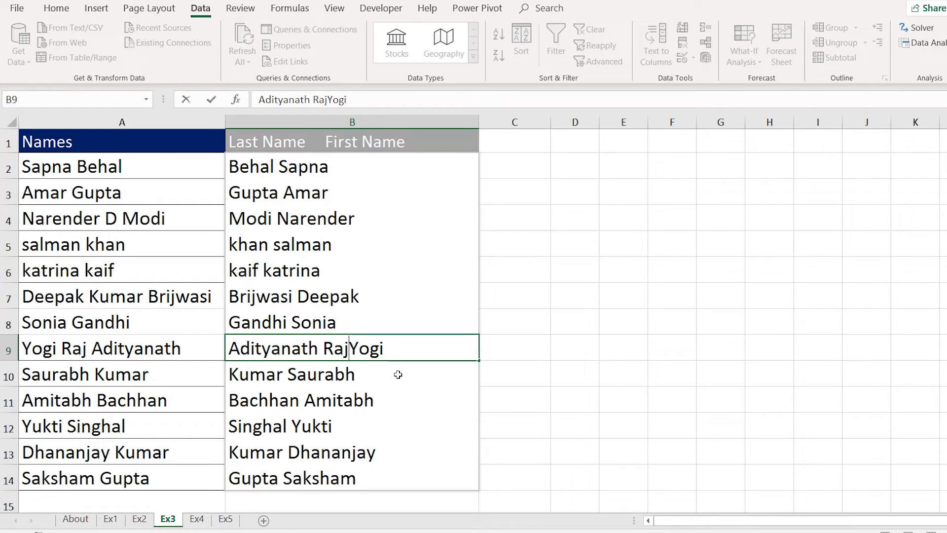
key(BackSpace)
key(BackSpace)
key(BackSpace)
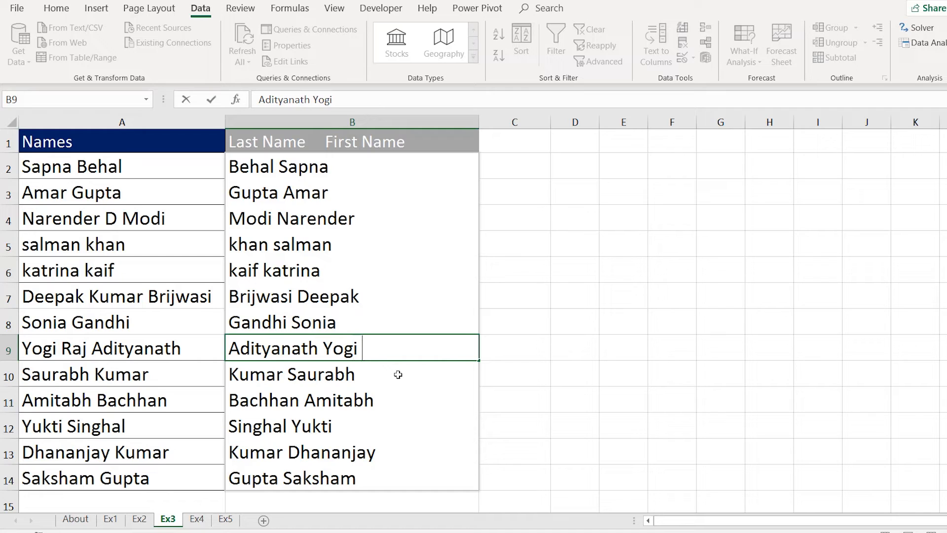
text(Raj)
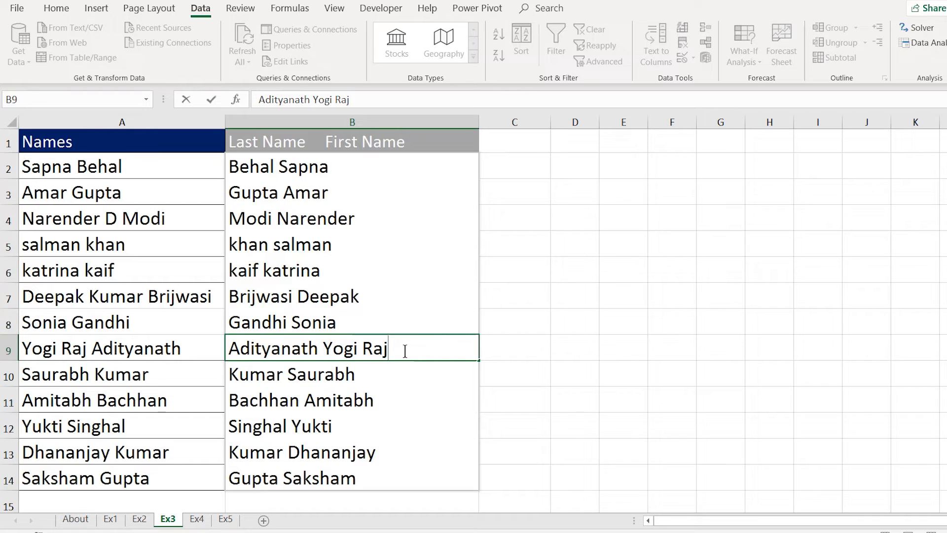
key(Return)
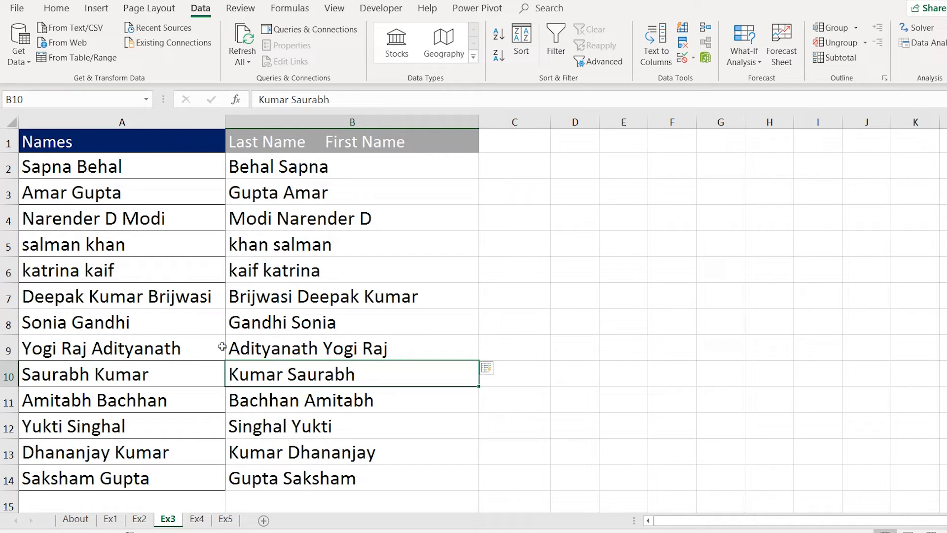
Switch to the Ex4 sheet after glancing at Ex3, Ex2 and Ex1, and select cell E2.
click(197, 518)
click(44, 175)
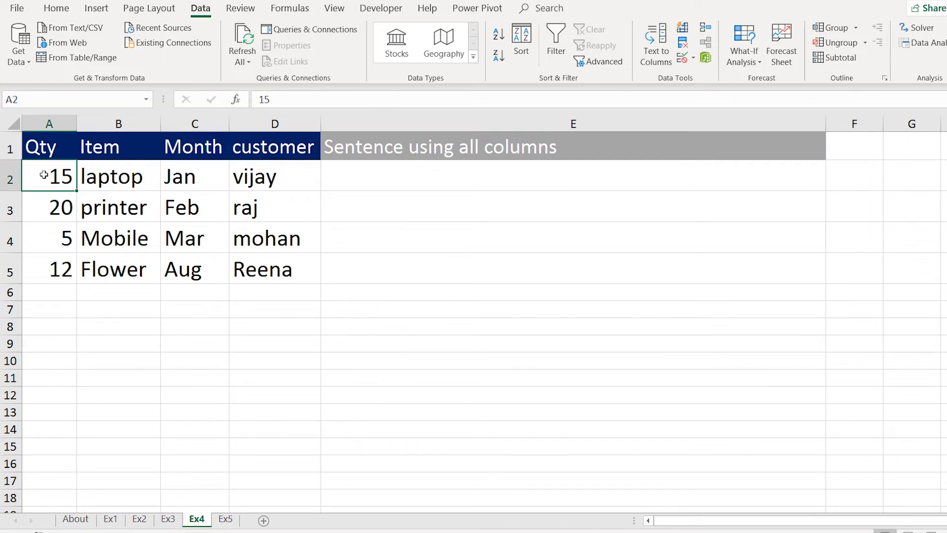
click(168, 519)
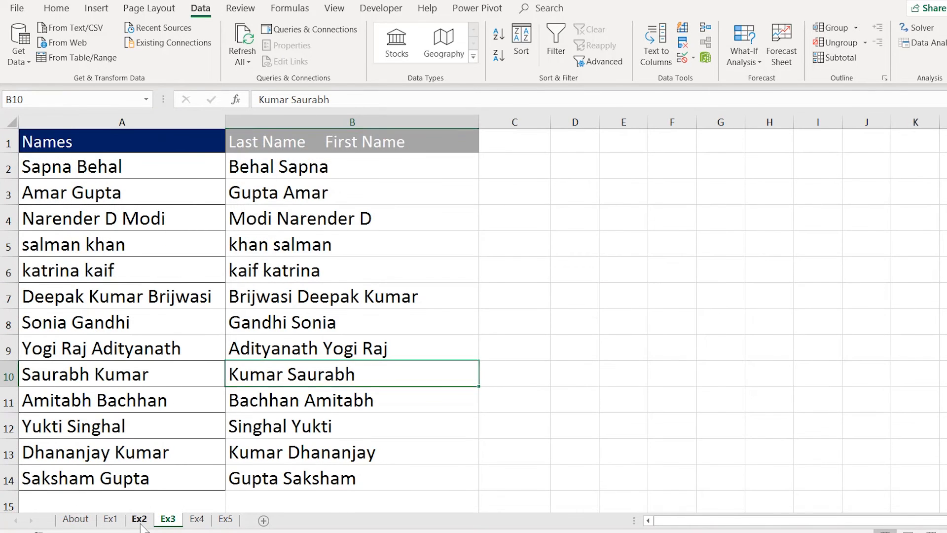
click(140, 519)
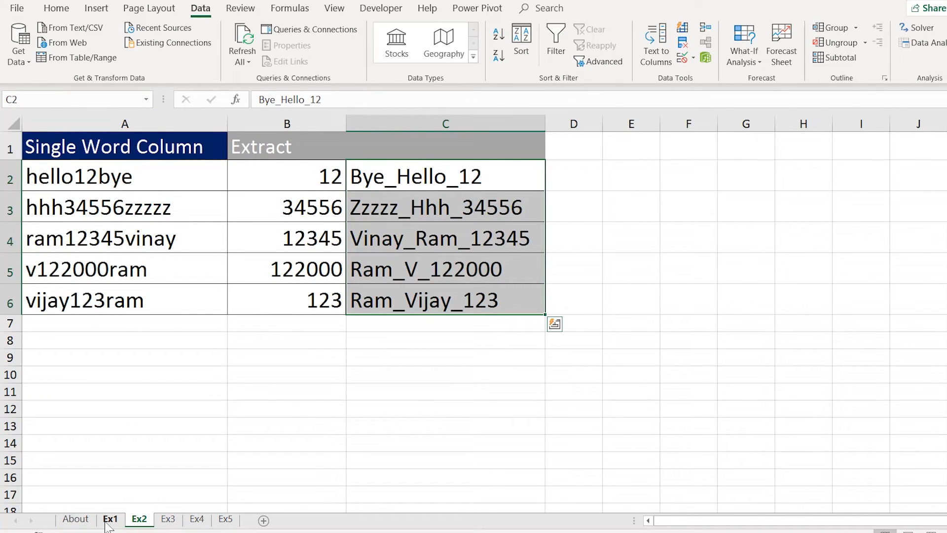
click(110, 519)
click(168, 518)
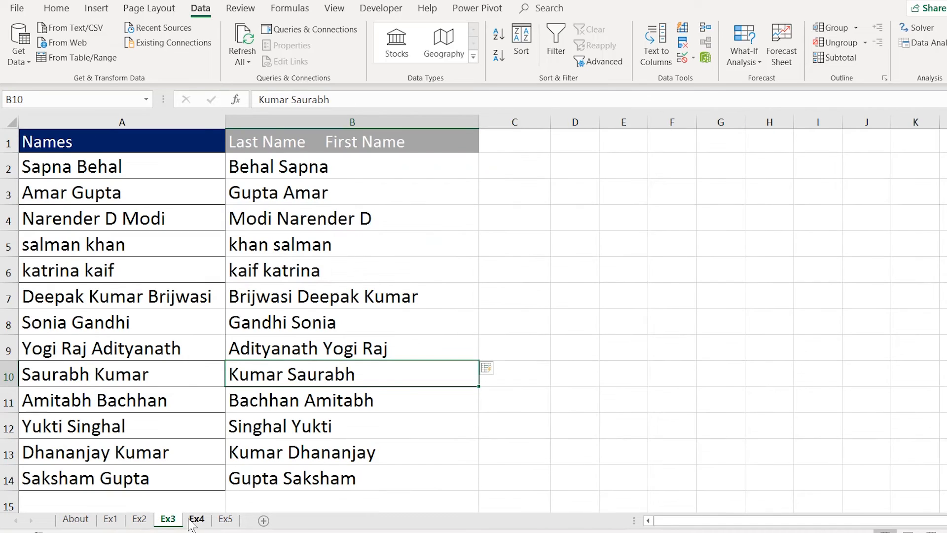
click(196, 519)
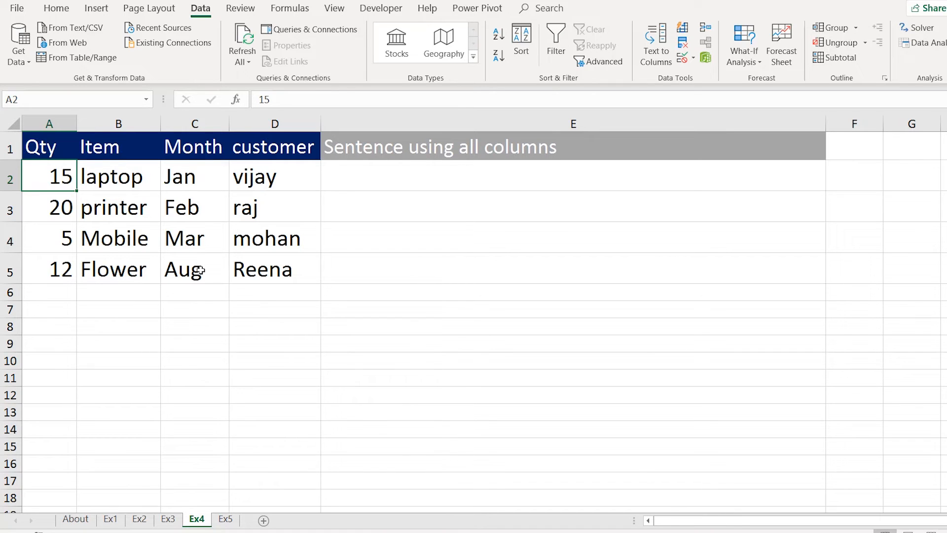
drag(285, 175, 281, 270)
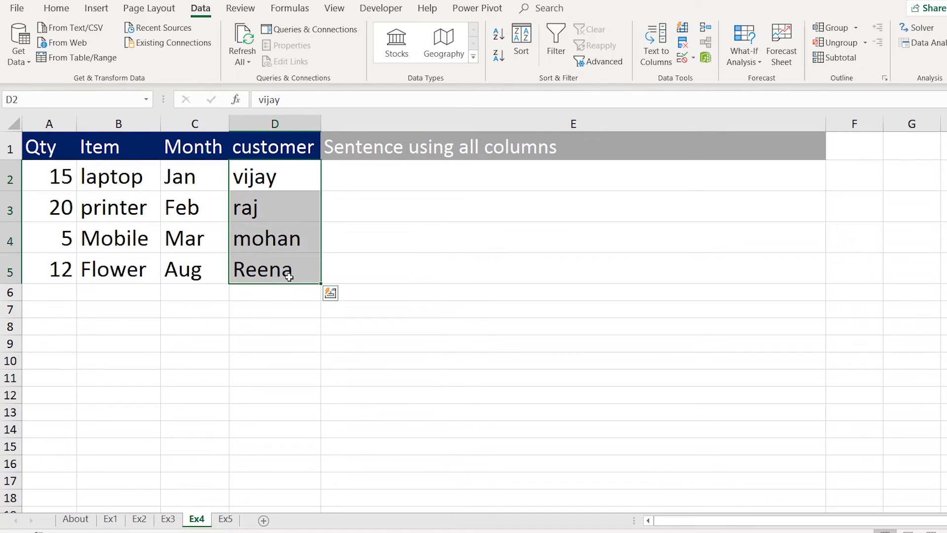
click(389, 260)
key(Up)
key(Up)
key(Up)
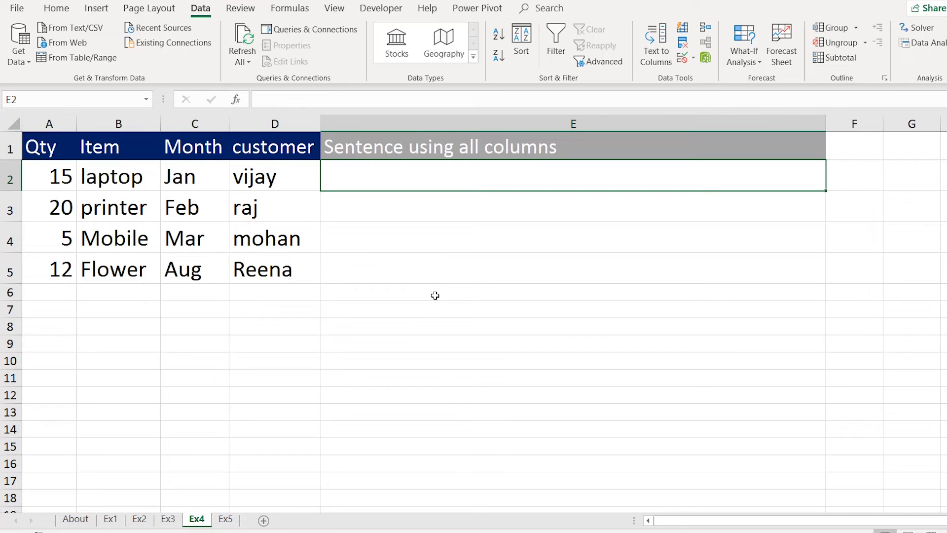
Enter 'We purchased 15 laptops in Jan from Vijay' in E2 and Flash Fill from E3 down.
text(We)
text(pur)
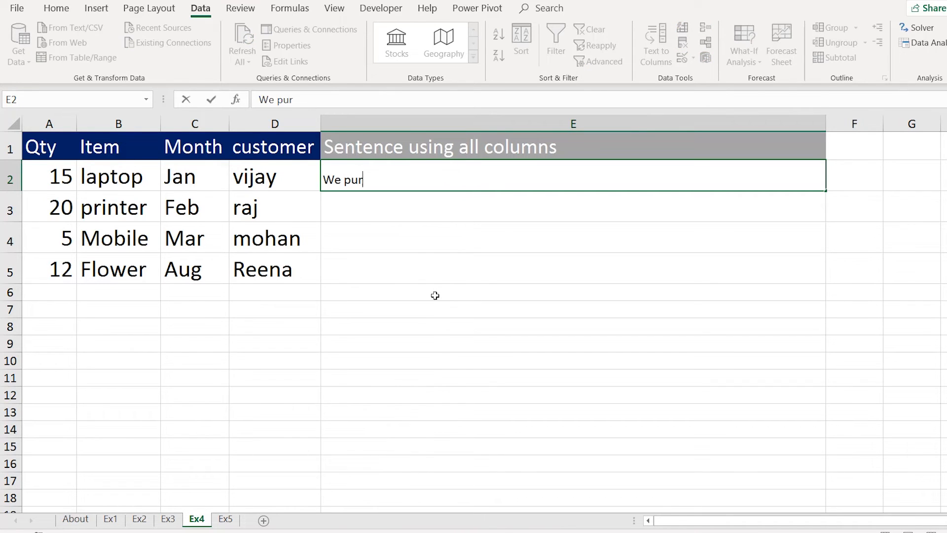
text(chased 15 laptops)
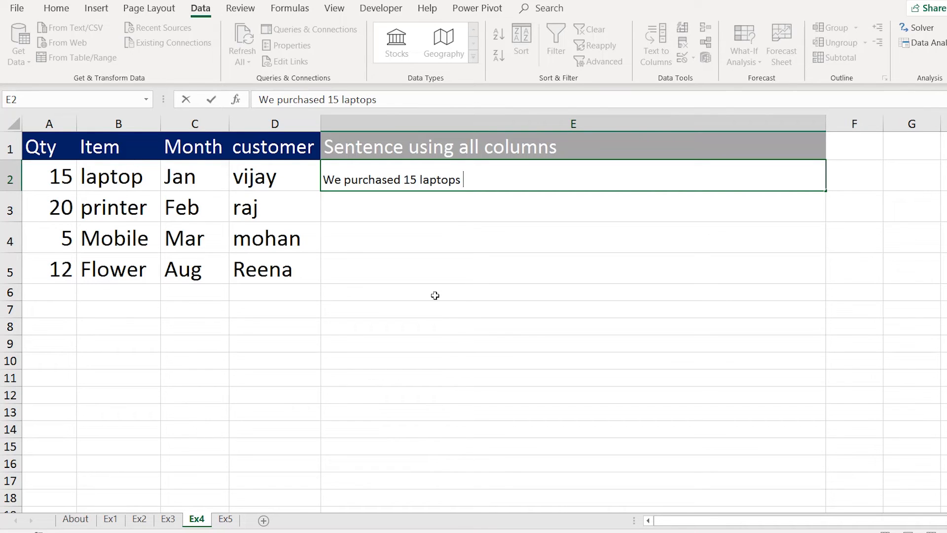
text( in Jan fro)
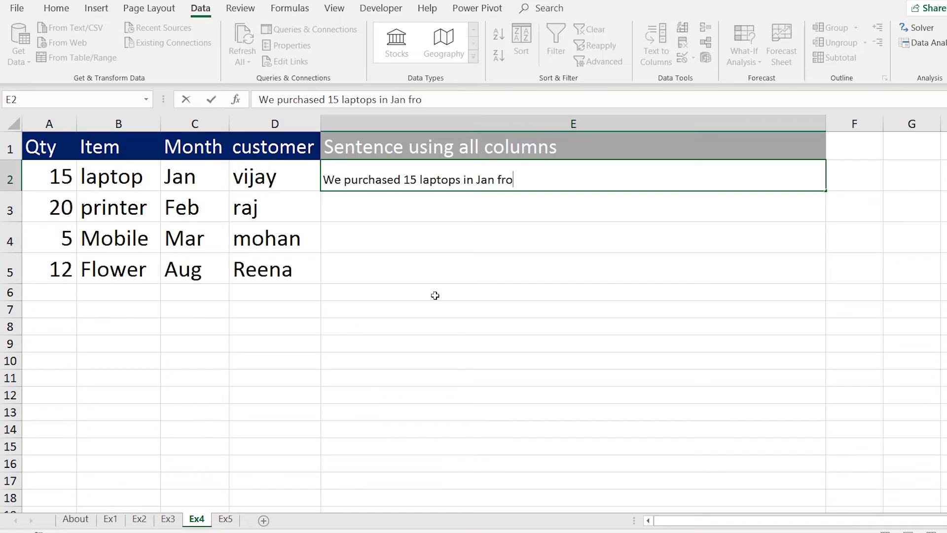
text(m Vijay.)
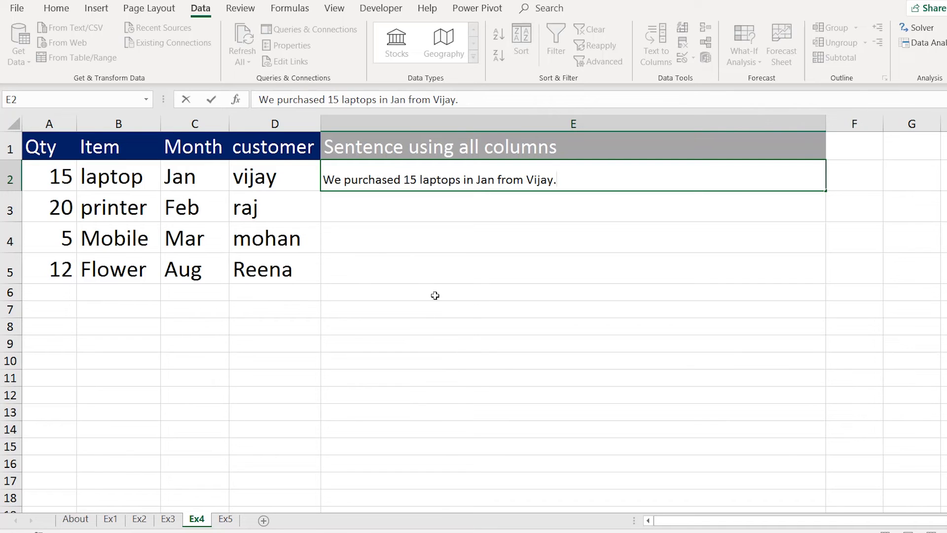
key(Return)
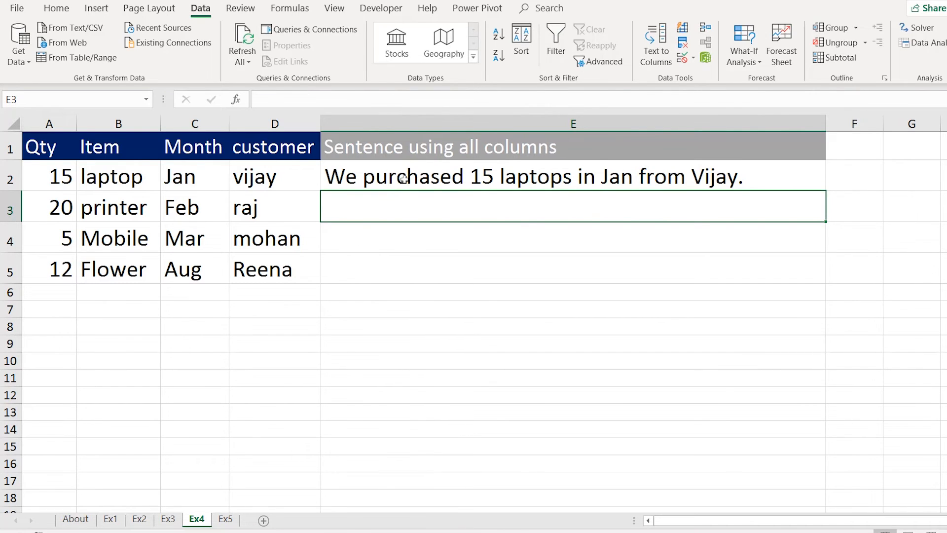
click(403, 179)
click(400, 208)
drag(400, 208, 402, 260)
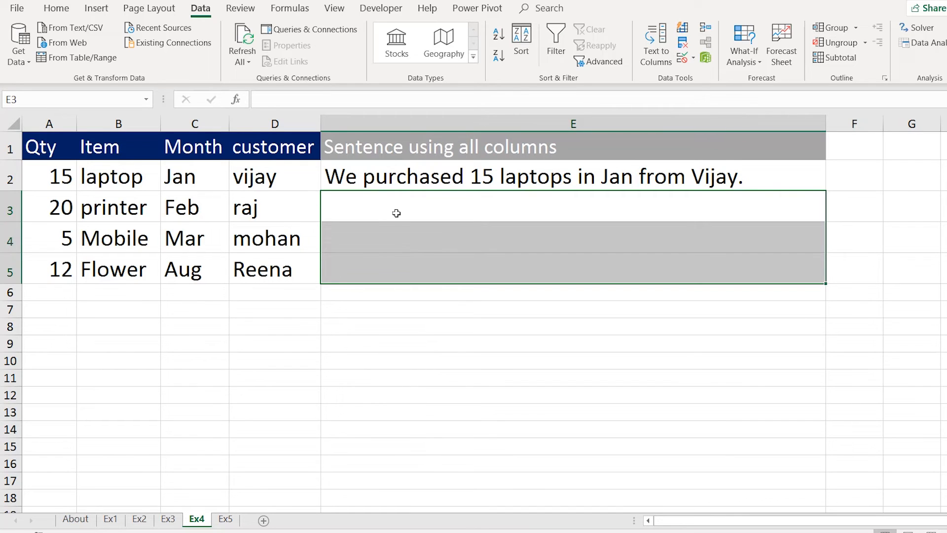
click(396, 213)
click(397, 242)
click(397, 209)
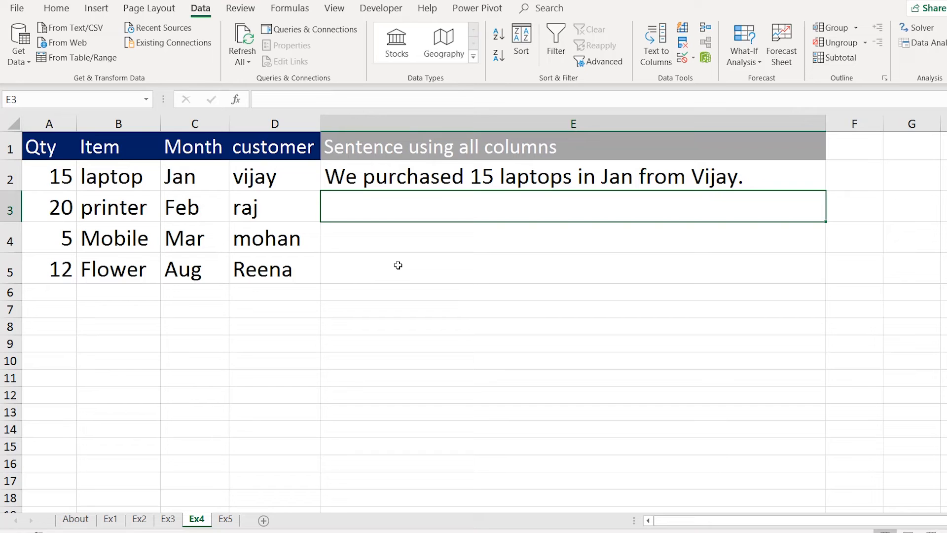
key(ctrl+e)
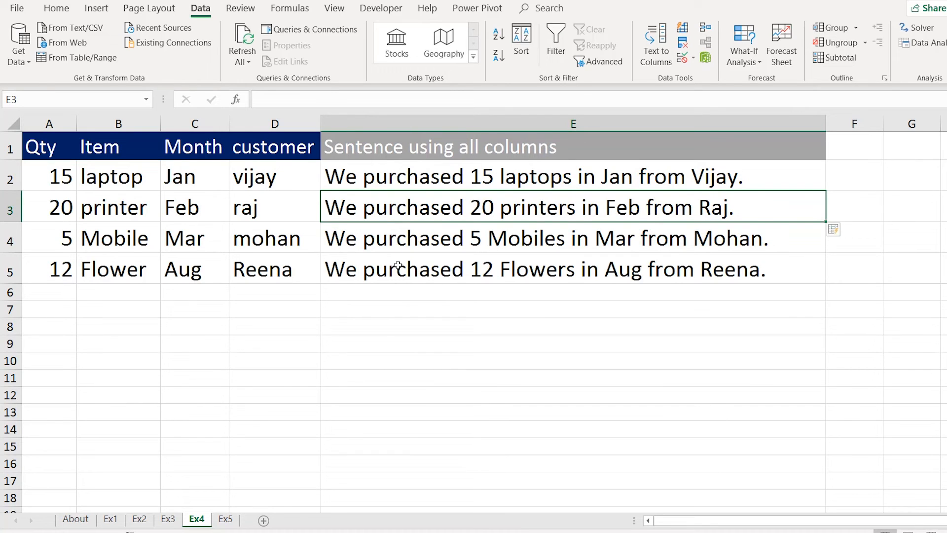
Check the generated sentences in E3 to E5 against the E2 example.
click(442, 272)
click(447, 208)
click(448, 185)
click(446, 223)
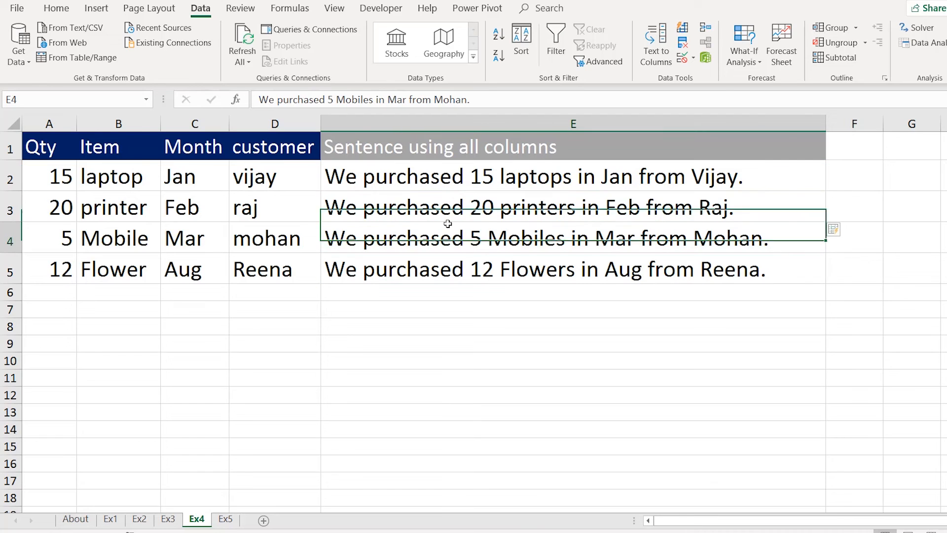
click(444, 269)
click(445, 210)
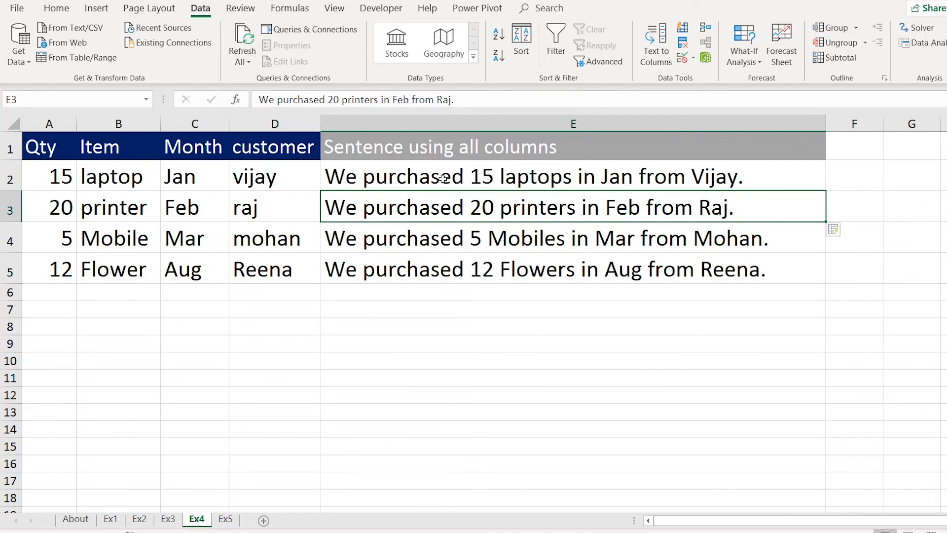
click(445, 182)
click(438, 238)
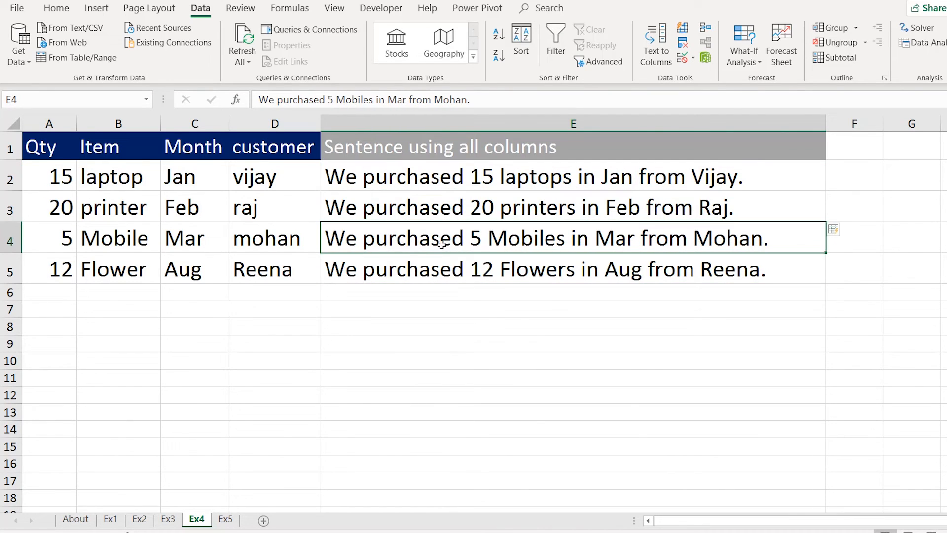
click(438, 270)
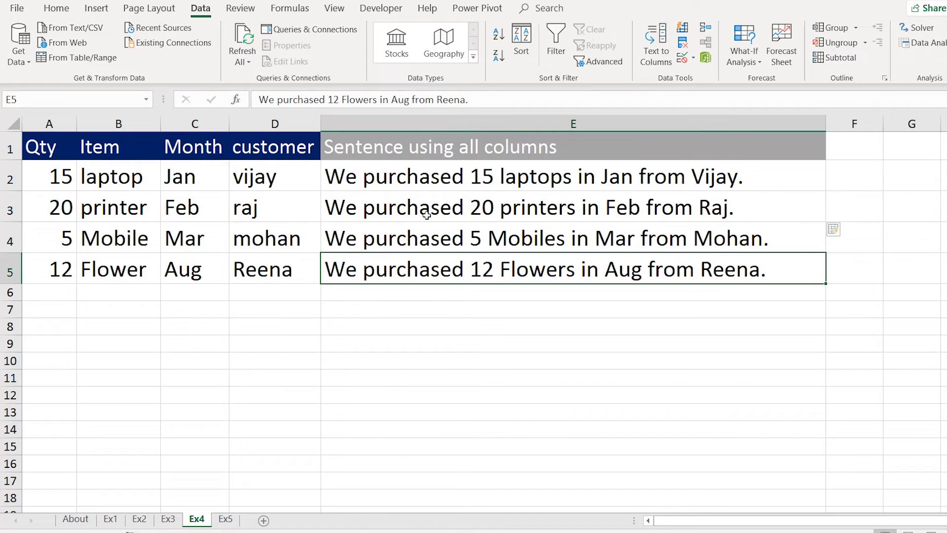
click(426, 184)
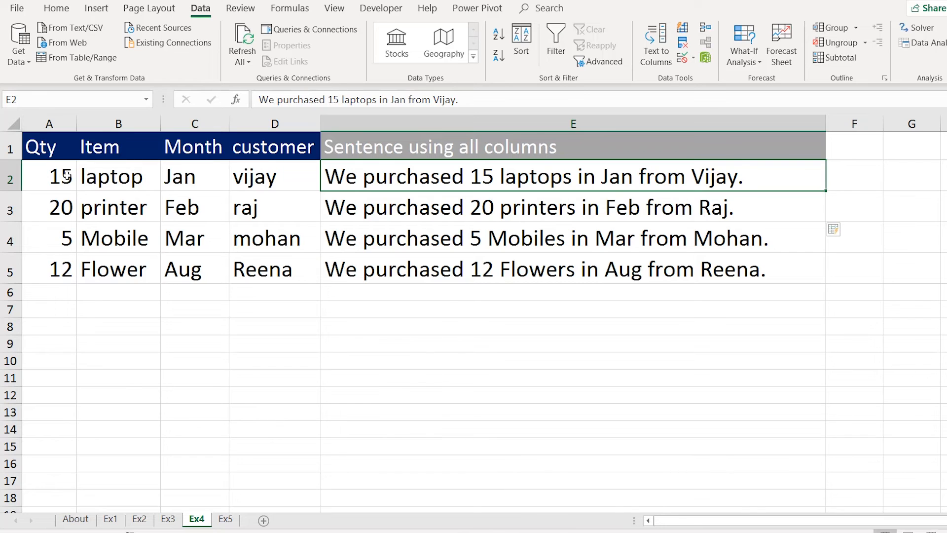
Select the completed Ex4 table, then move to the Ex5 sheet.
drag(66, 175, 414, 272)
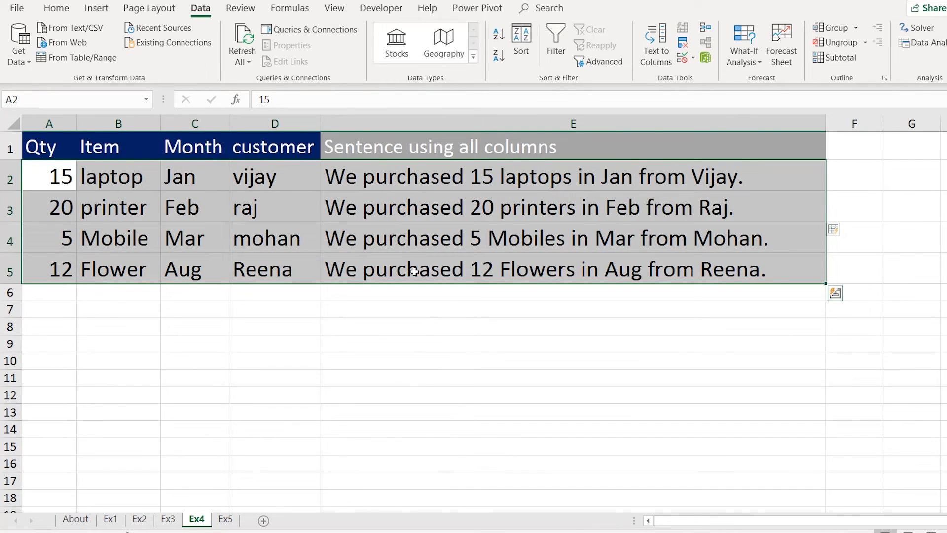
click(415, 273)
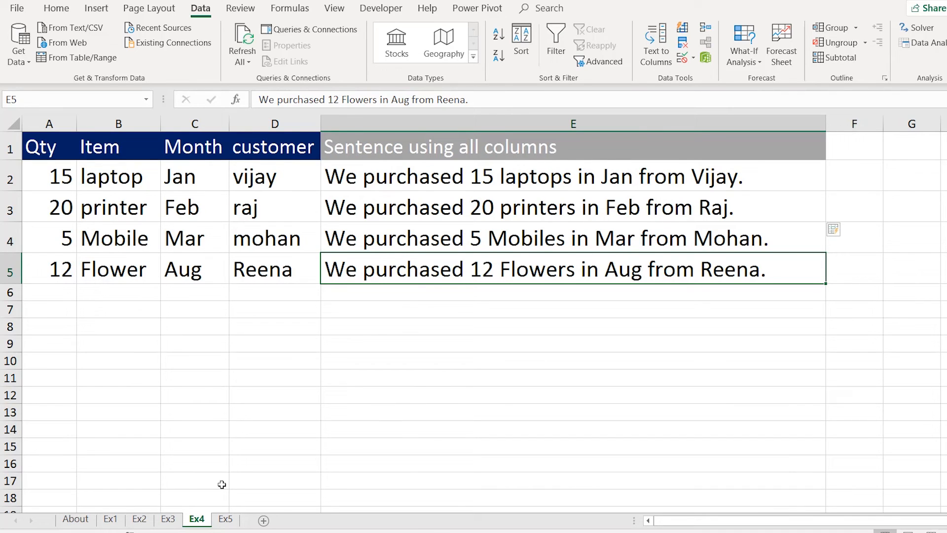
click(224, 519)
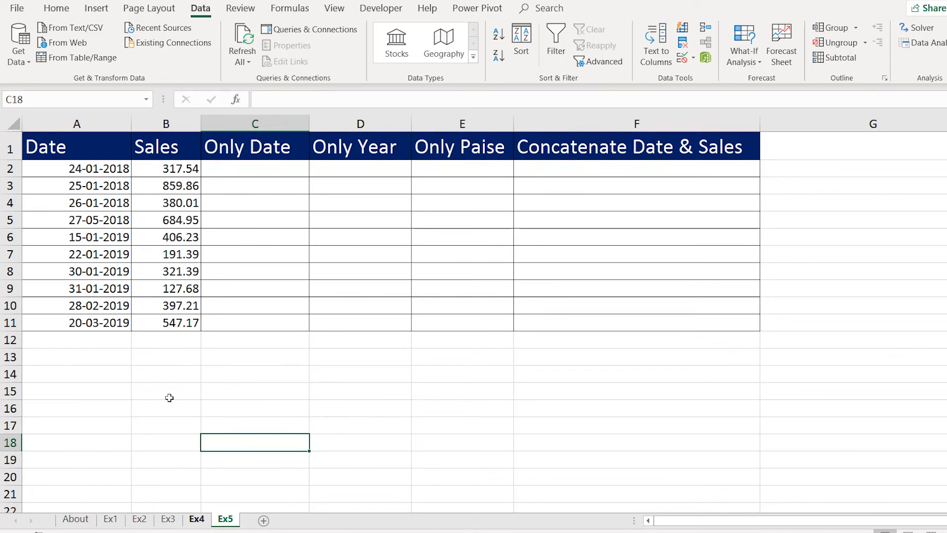
Enter example days 24 and 25 in C2 and C3 of the Only Date column.
drag(106, 169, 120, 322)
click(177, 174)
drag(180, 226, 198, 324)
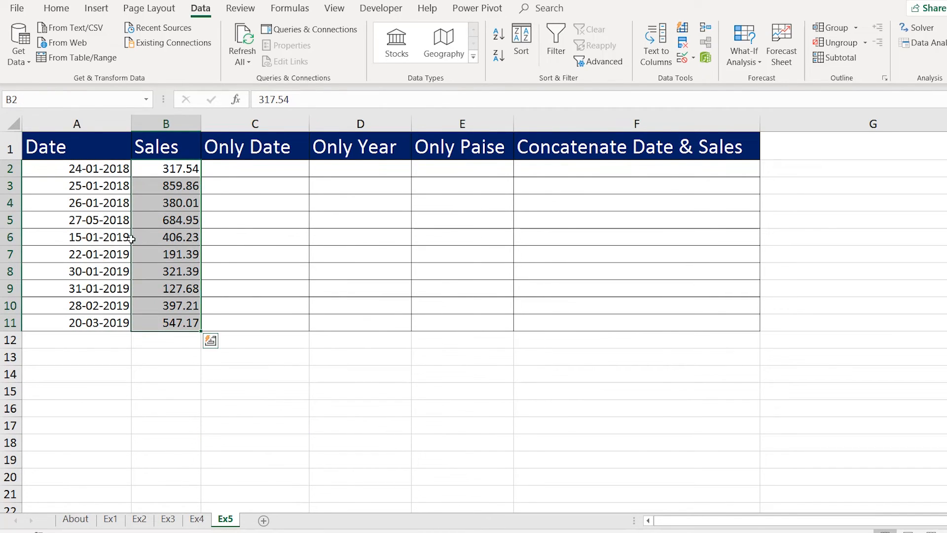
click(96, 171)
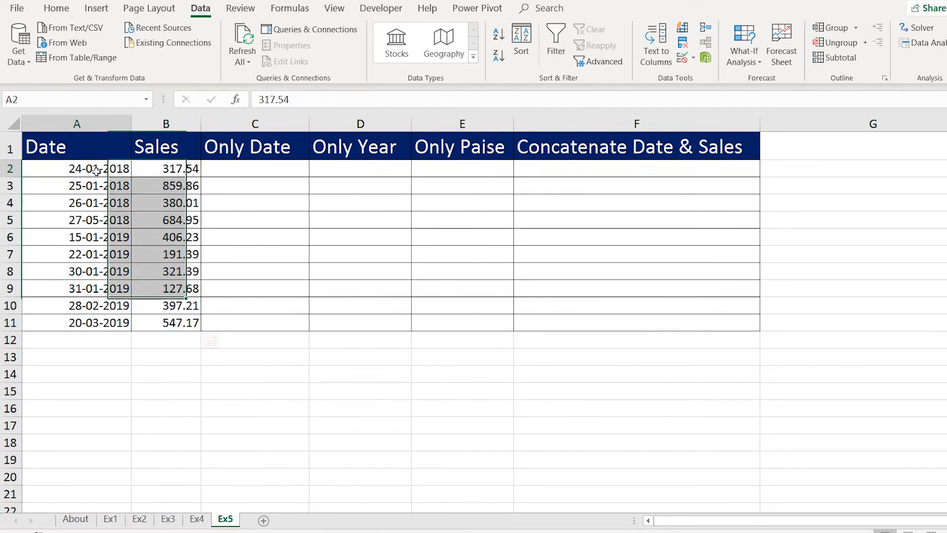
click(262, 173)
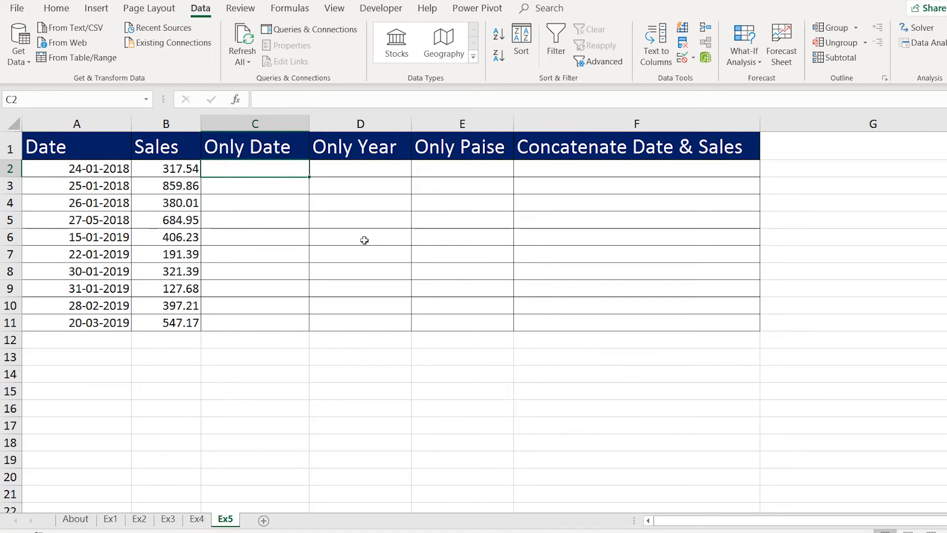
text(24)
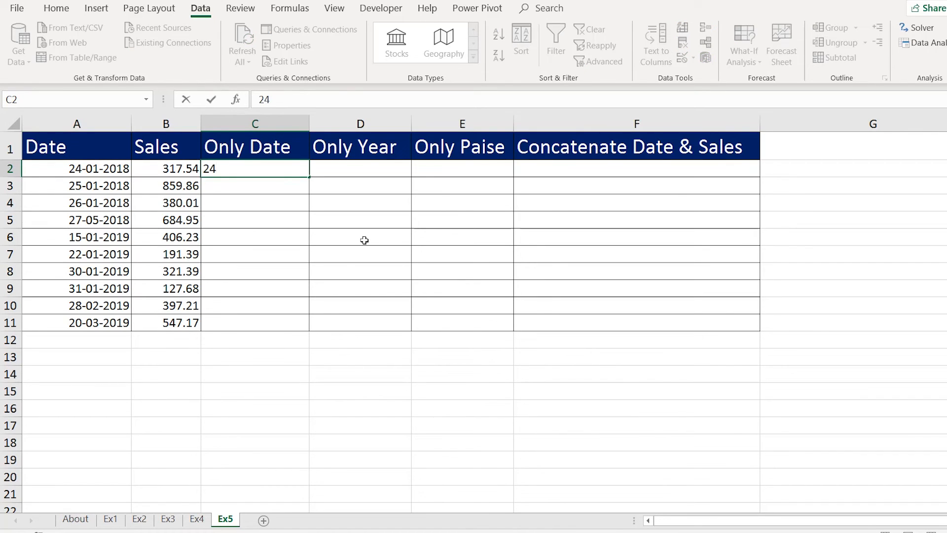
key(Return)
text(25)
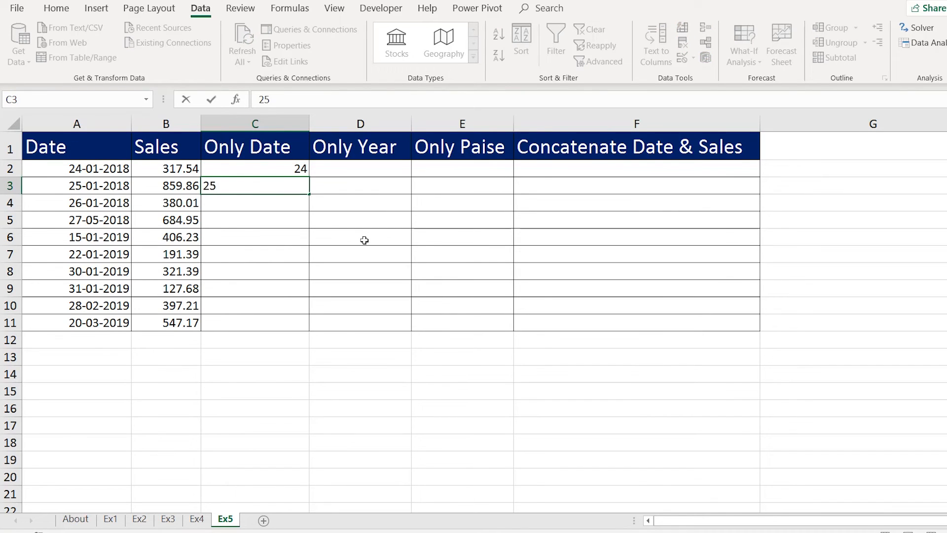
key(Return)
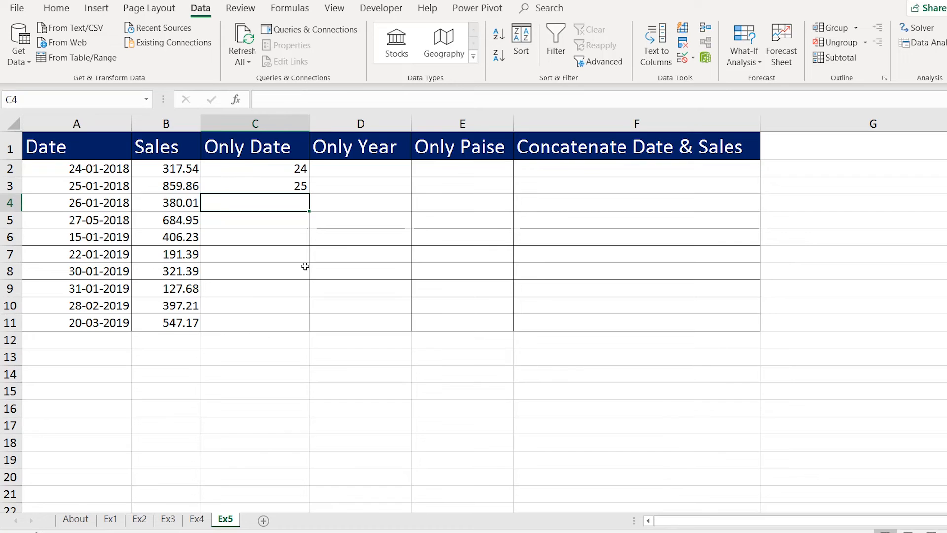
Flash Fill the remaining day numbers in column C and verify them against the dates.
key(ctrl+e)
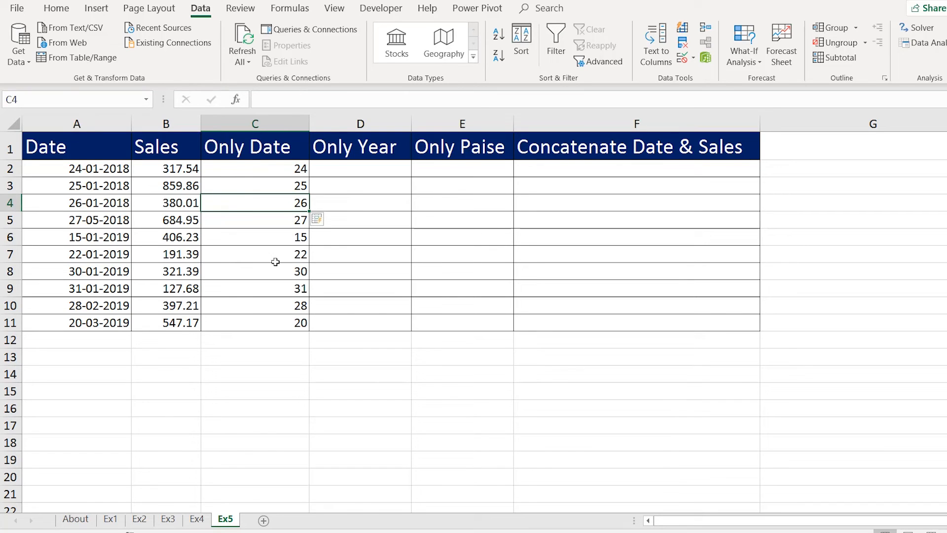
click(105, 310)
click(252, 306)
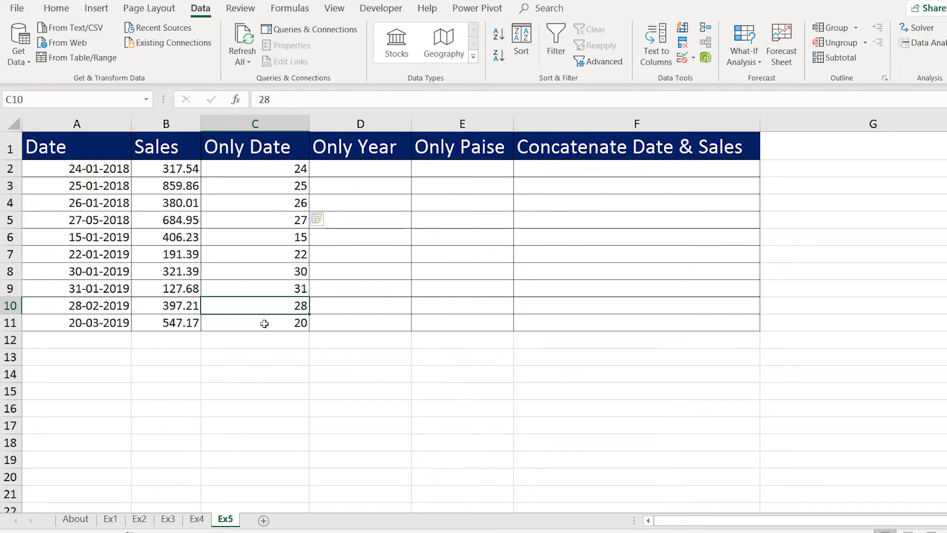
click(265, 323)
drag(285, 171, 289, 322)
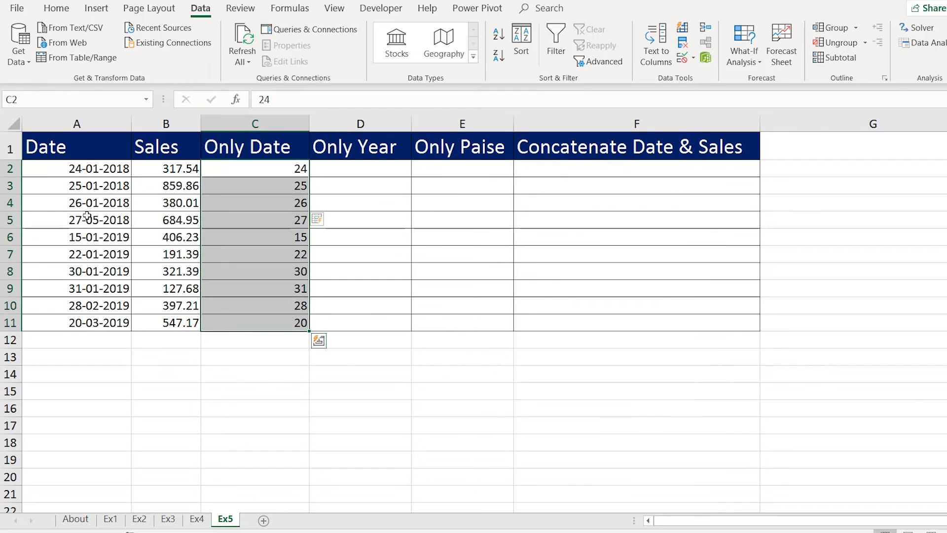
click(367, 175)
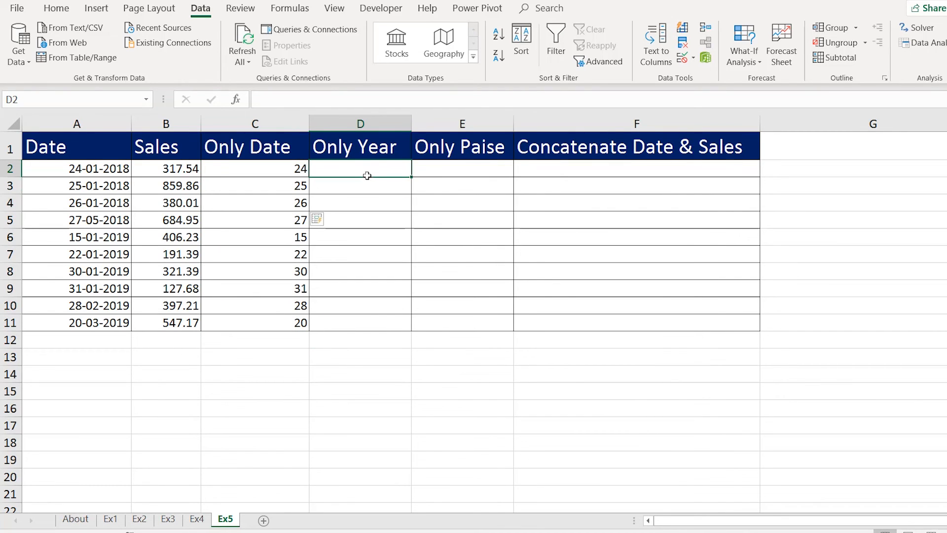
Enter 2018 in D2 and Flash Fill each date's year, 2018 or 2019, down Only Year.
text(201)
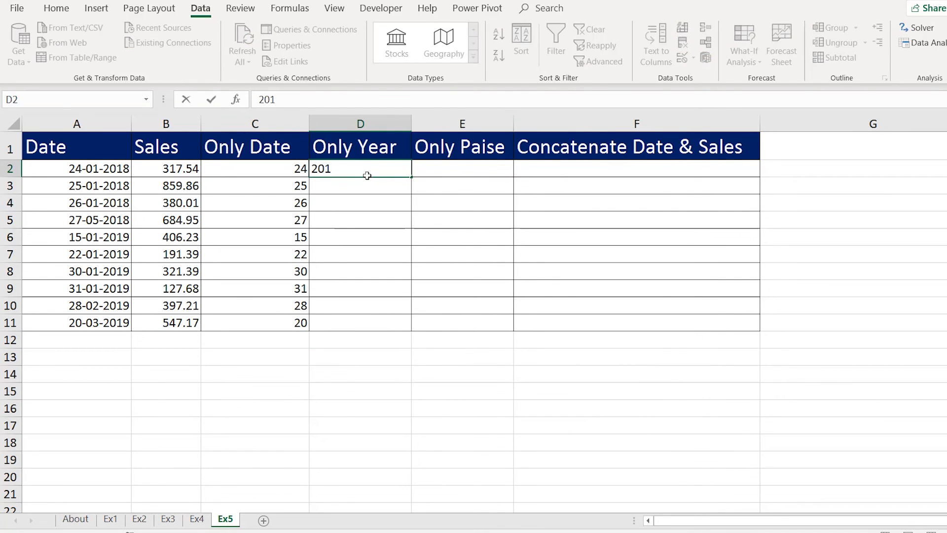
text(8)
key(Return)
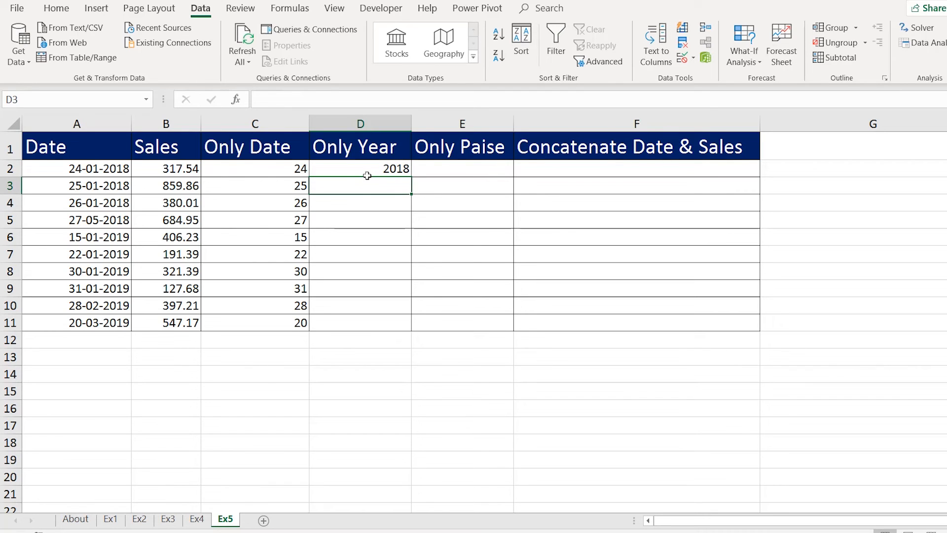
key(Down)
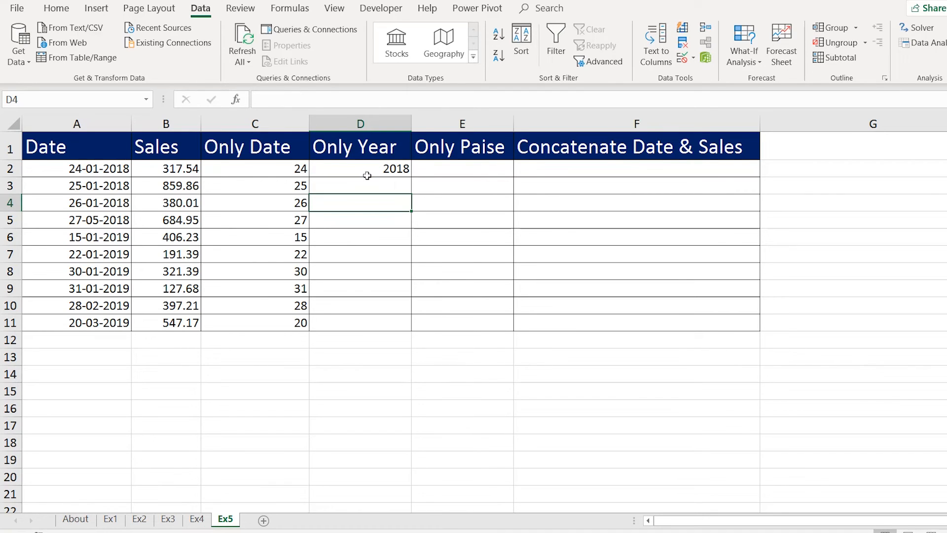
key(Down)
key(Down)
key(Down)
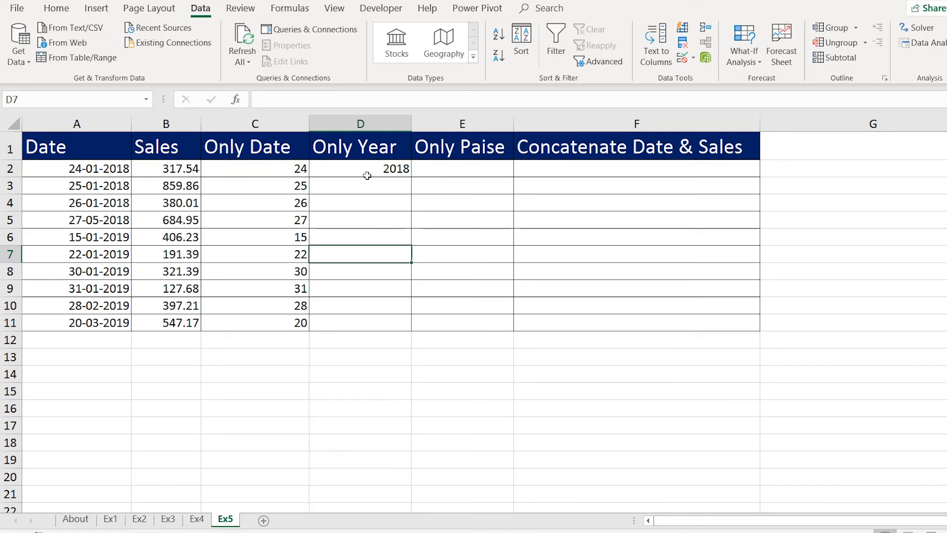
key(ctrl+e)
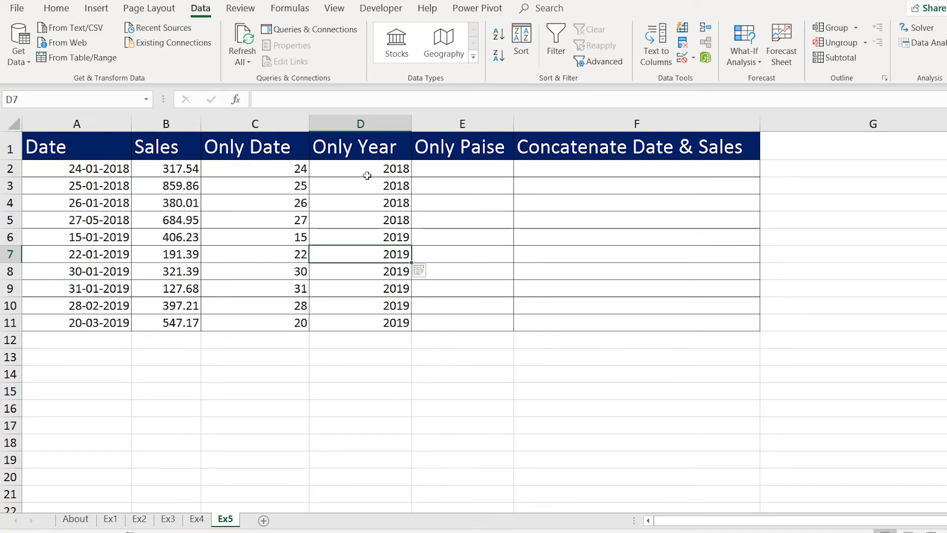
click(391, 224)
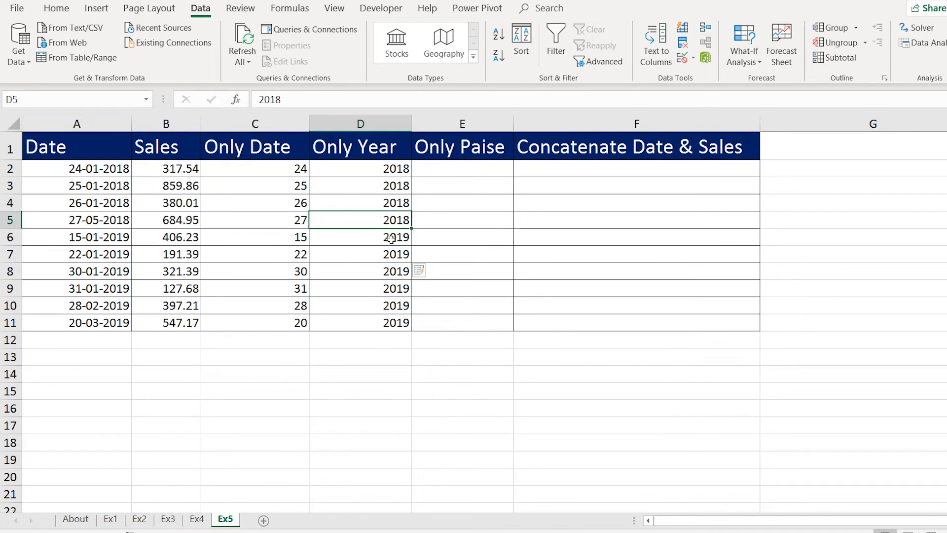
drag(393, 242, 393, 316)
click(385, 163)
drag(385, 164, 386, 312)
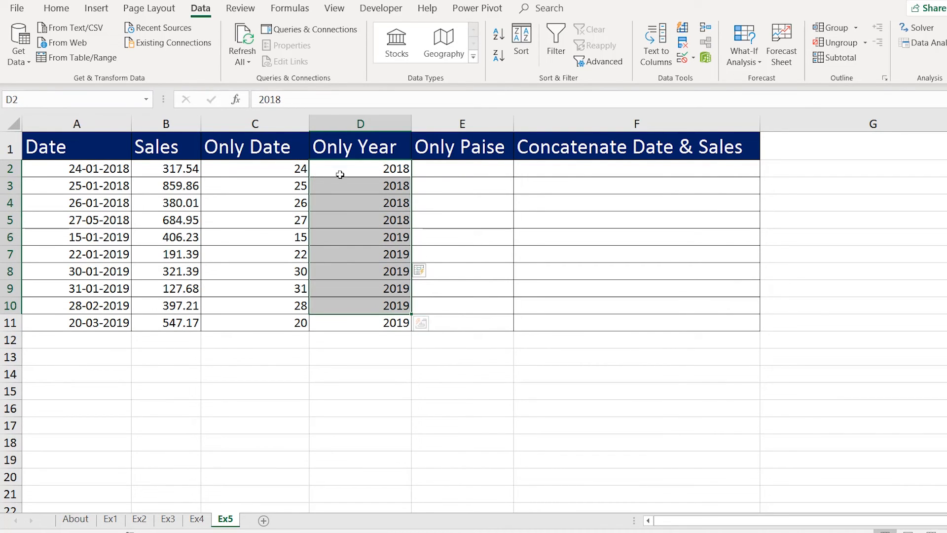
click(157, 172)
drag(156, 171, 182, 325)
Enter .54 in E2 and Flash Fill the paise values down column E via Data > Flash Fill.
click(469, 176)
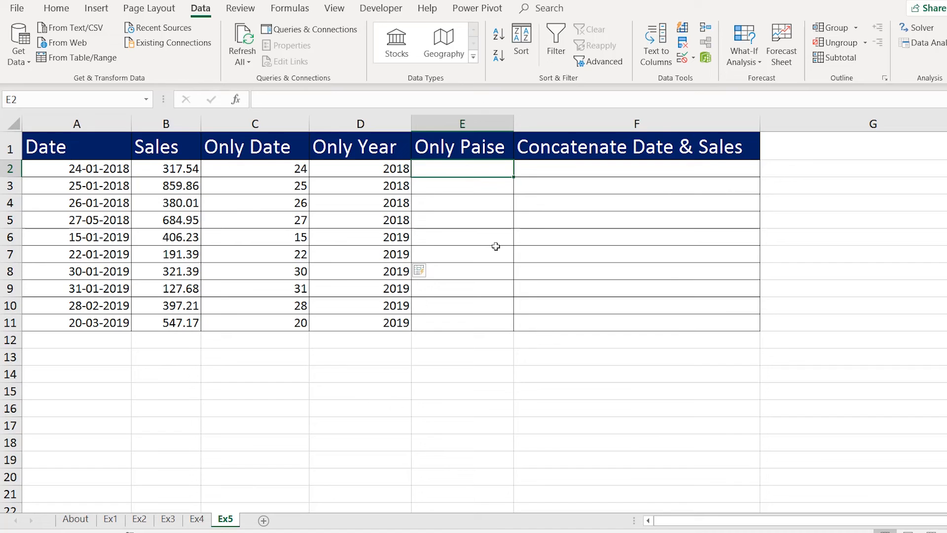
text(.54)
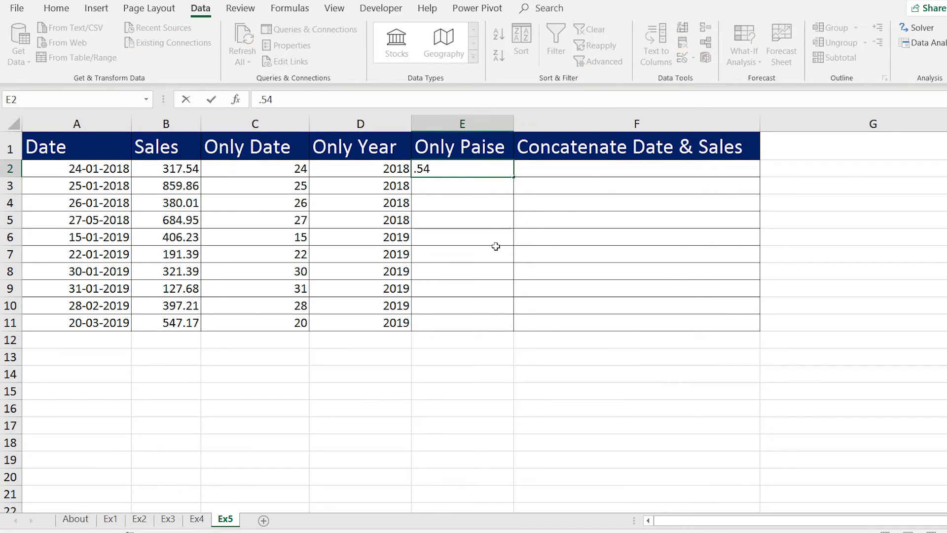
key(Return)
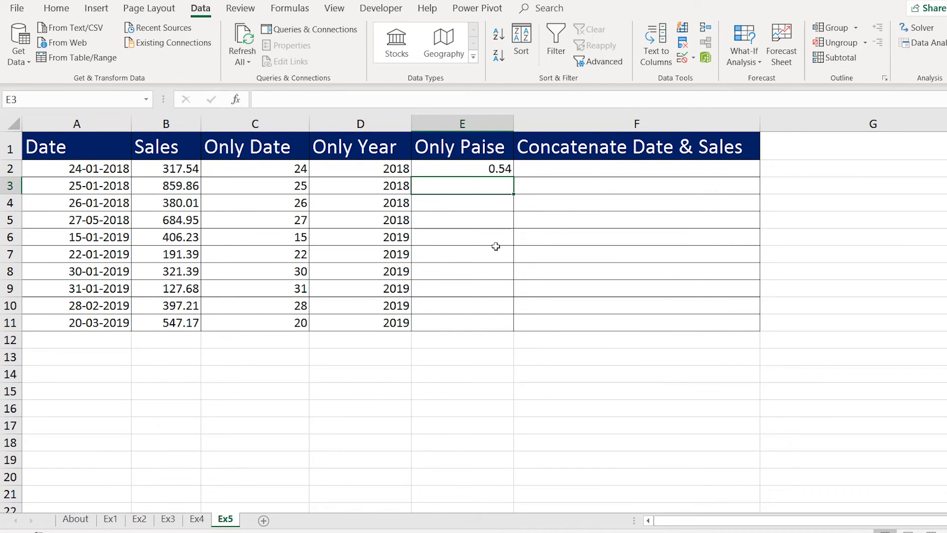
key(Down)
key(Up)
key(Down)
key(Down)
click(497, 191)
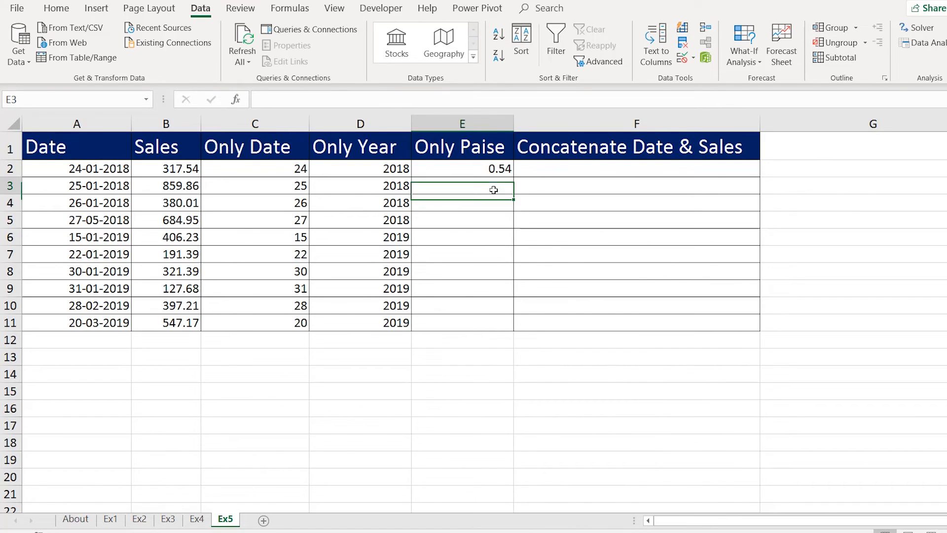
click(683, 33)
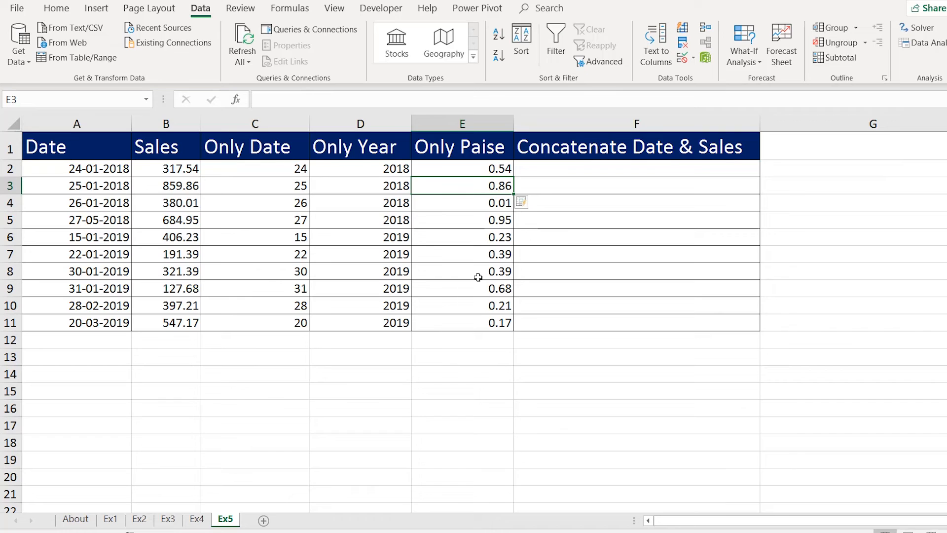
click(587, 168)
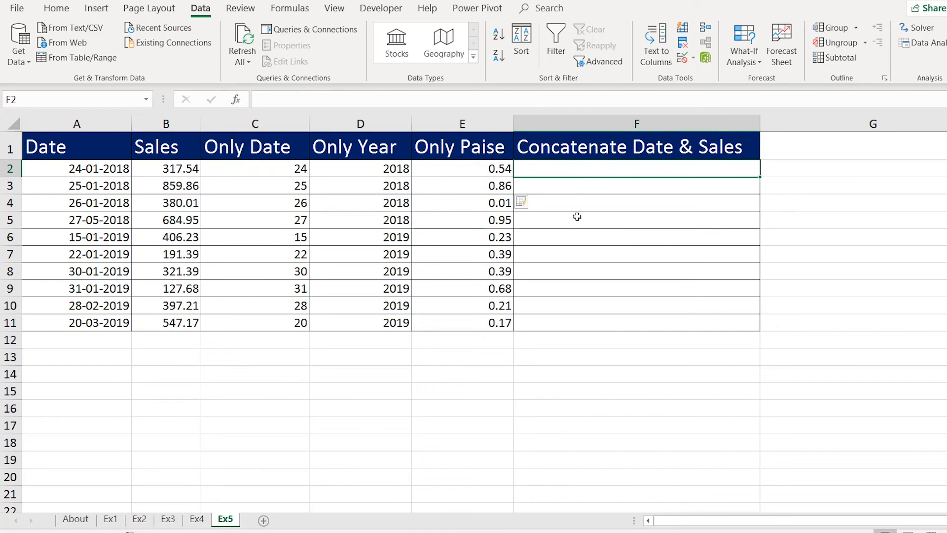
Enter '24/01/2018 Rs. 317.54' in F2 and Flash Fill the date-sales combinations down column F.
click(79, 173)
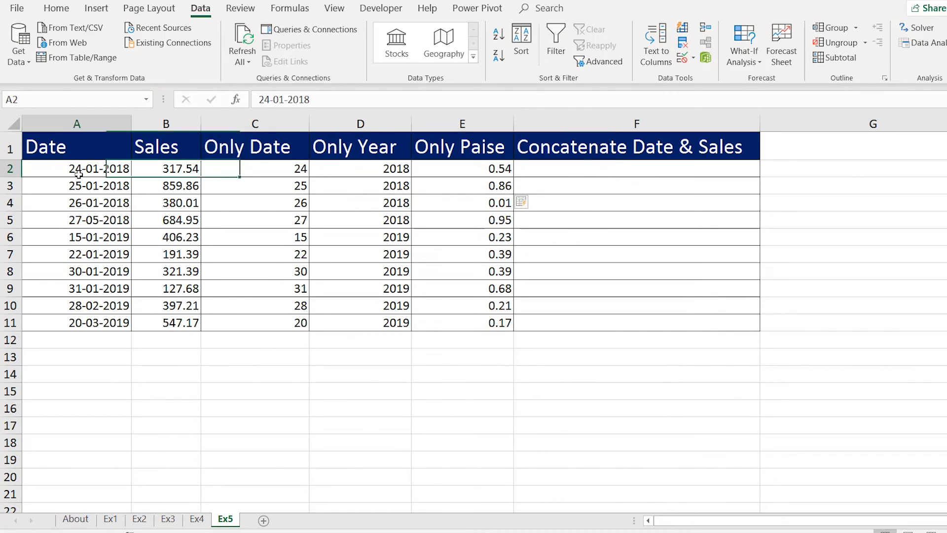
click(175, 173)
click(654, 173)
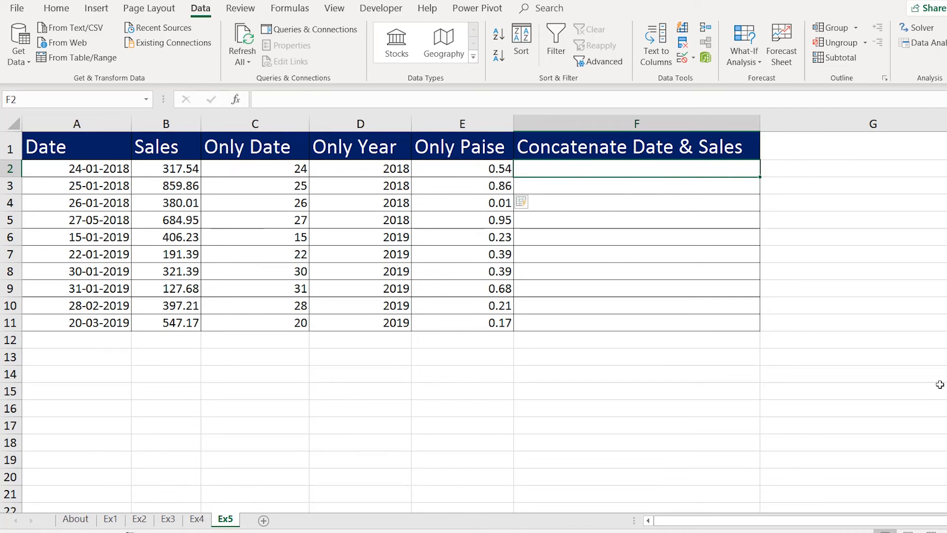
text(24)
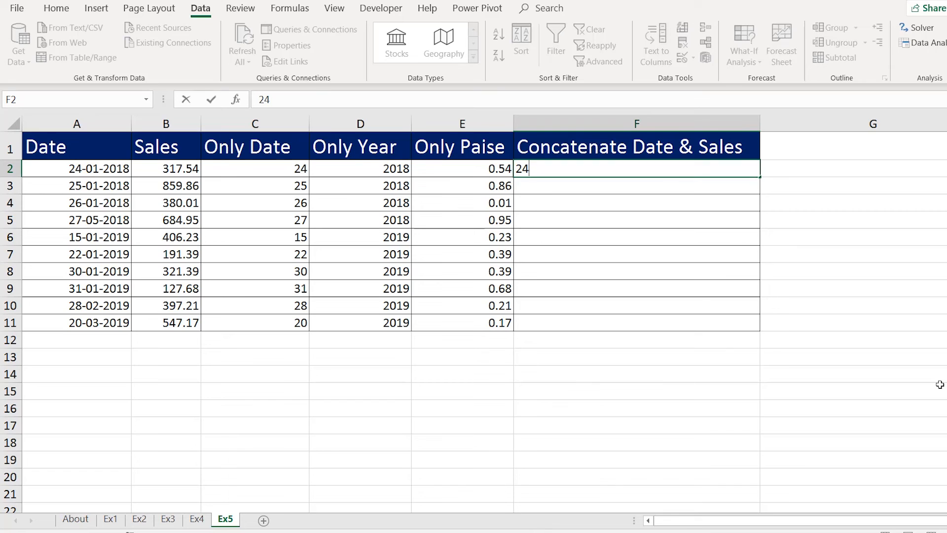
text(/01/2018)
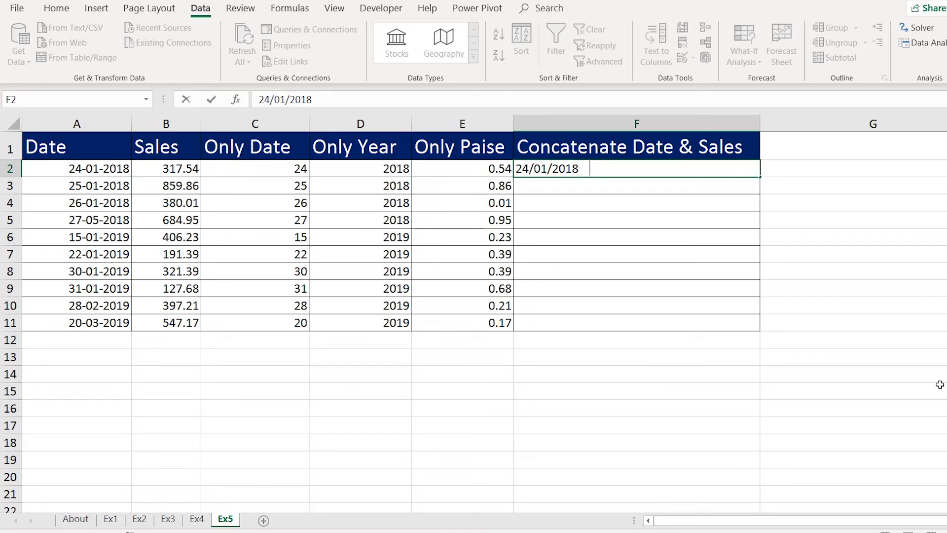
text(    Rs. 317.54)
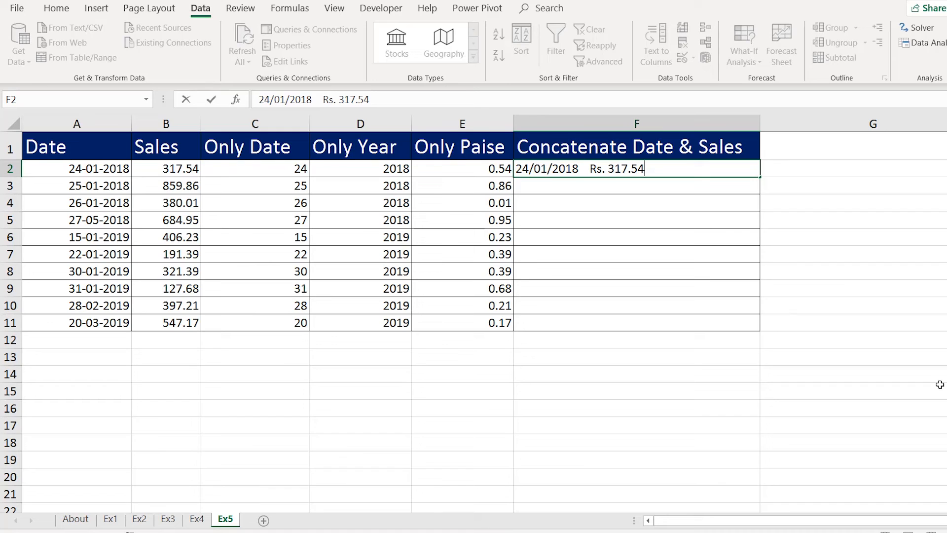
key(Return)
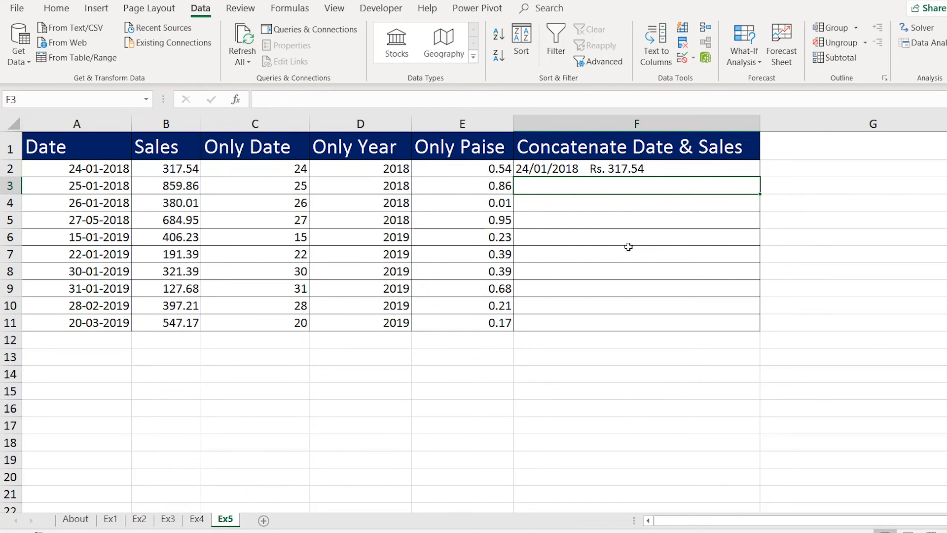
key(ctrl+e)
drag(549, 171, 565, 319)
click(80, 191)
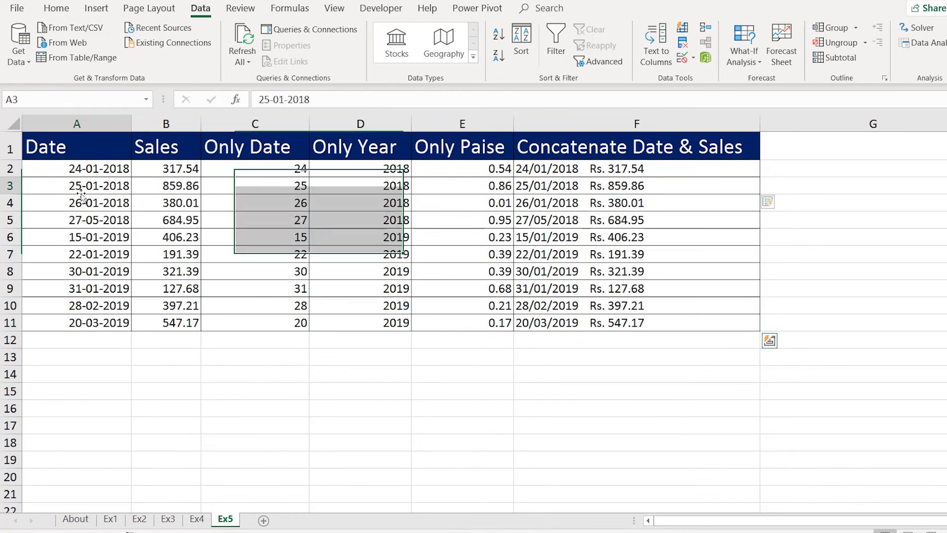
click(645, 198)
drag(637, 169, 611, 323)
click(845, 172)
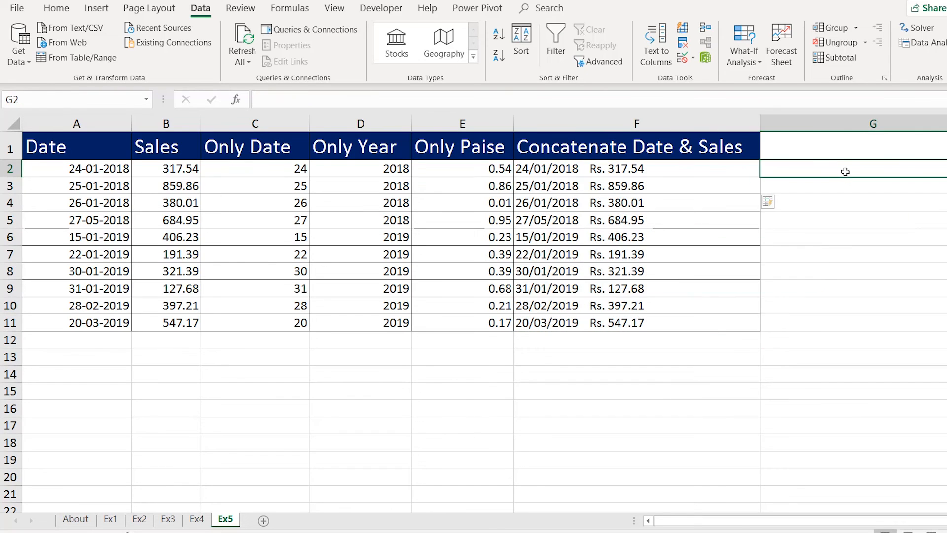
text(=)
key(Left)
key(Left)
key(Left)
key(Left)
key(Left)
key(Left)
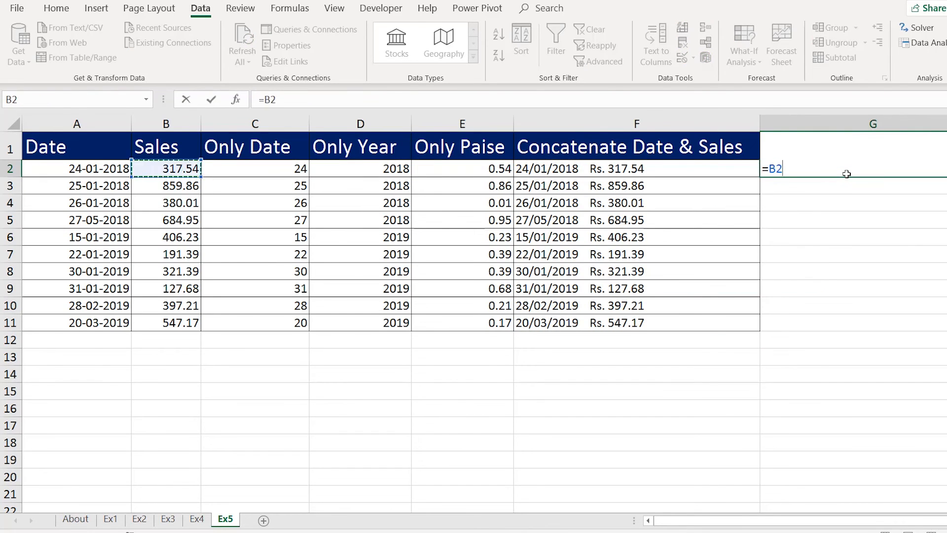
text(&)
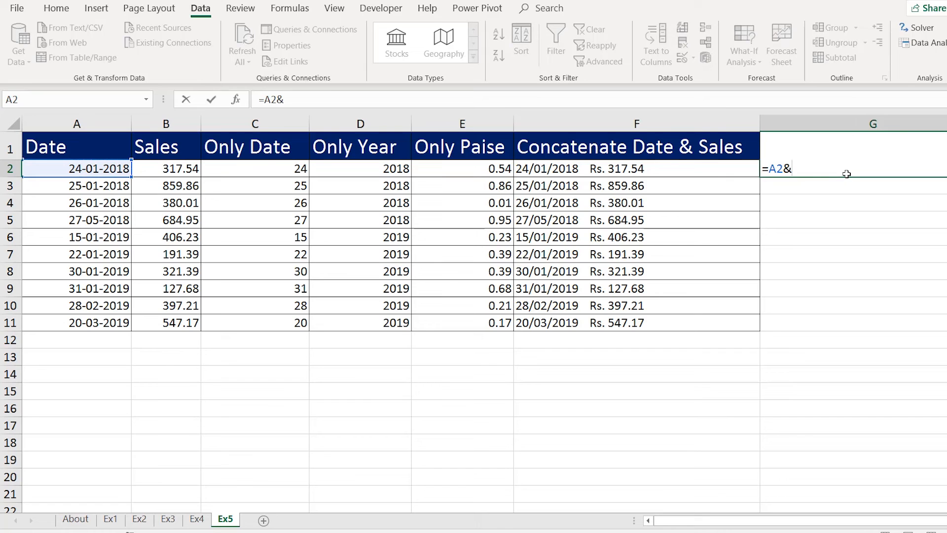
key(Left)
key(Return)
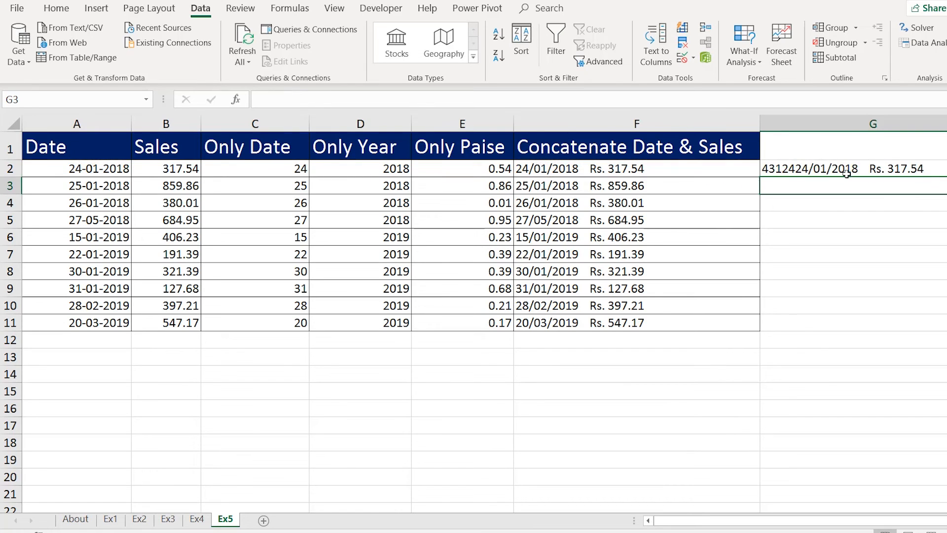
click(809, 170)
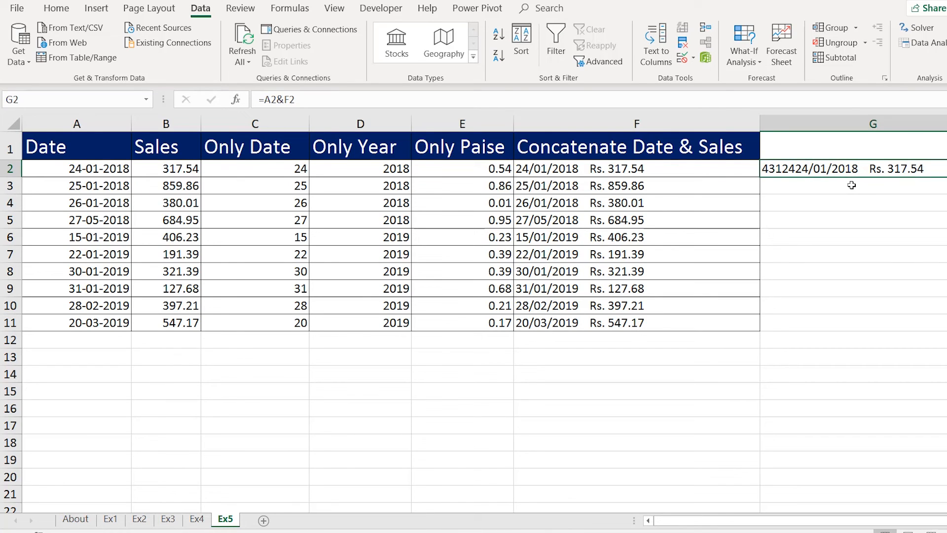
key(Delete)
drag(675, 172, 673, 318)
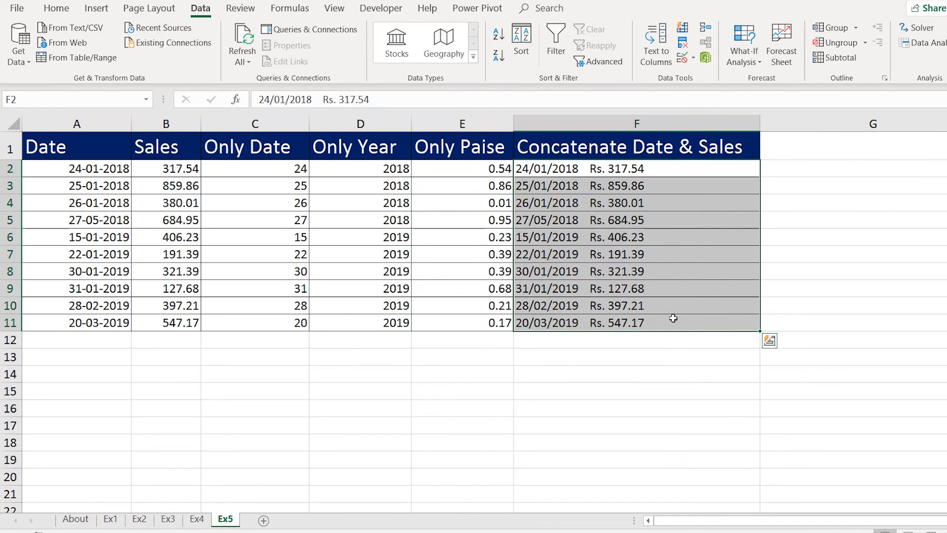
Narrow column F to fit the combined date-sales text, then spot-check values in columns F, E and A.
click(578, 256)
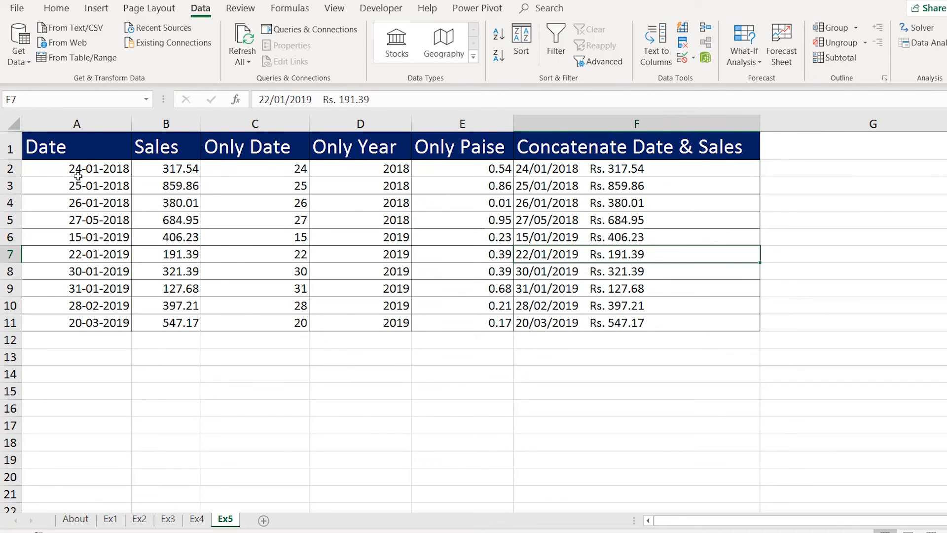
drag(78, 170, 663, 323)
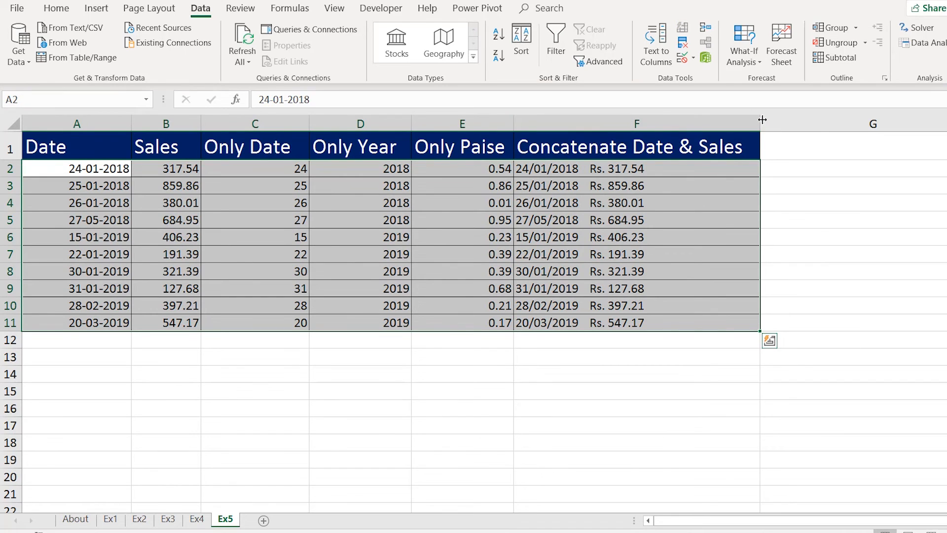
drag(762, 120, 751, 120)
click(615, 201)
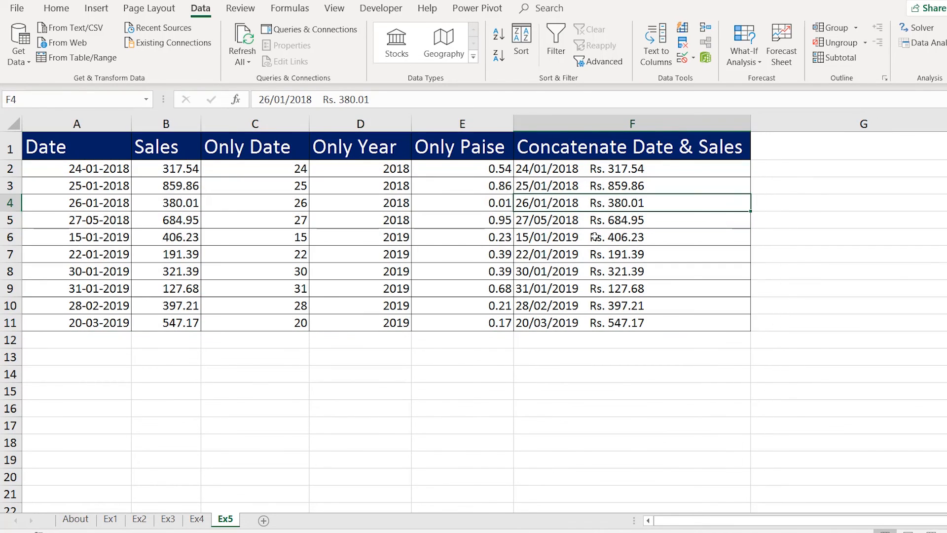
click(581, 253)
click(573, 286)
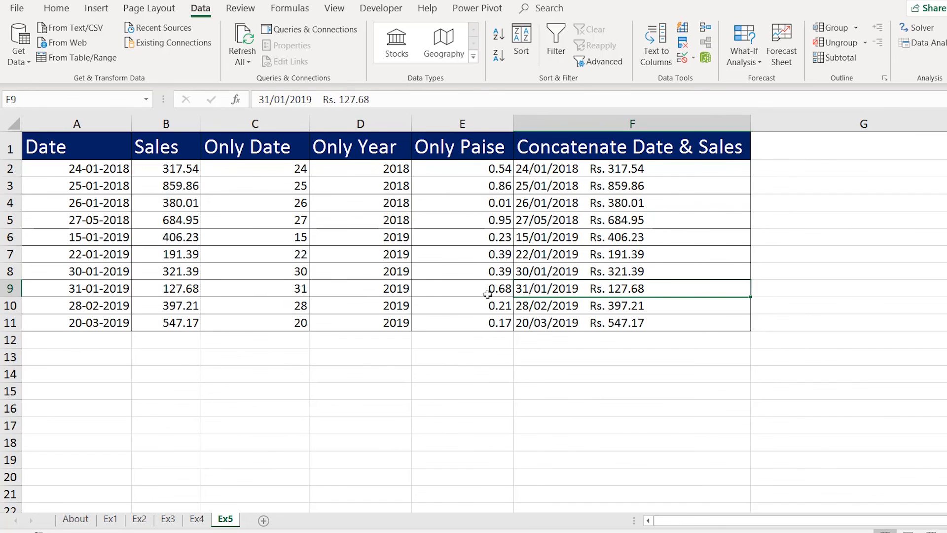
click(476, 259)
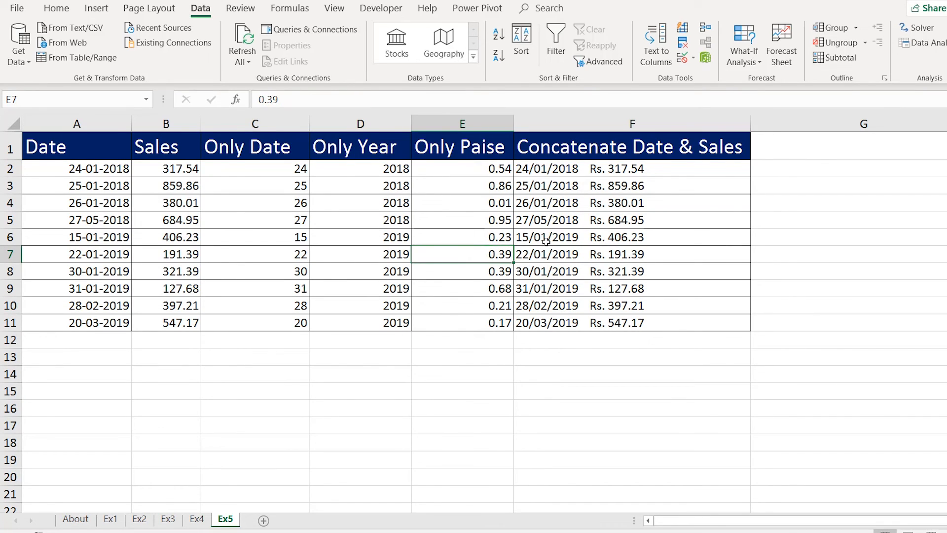
click(584, 215)
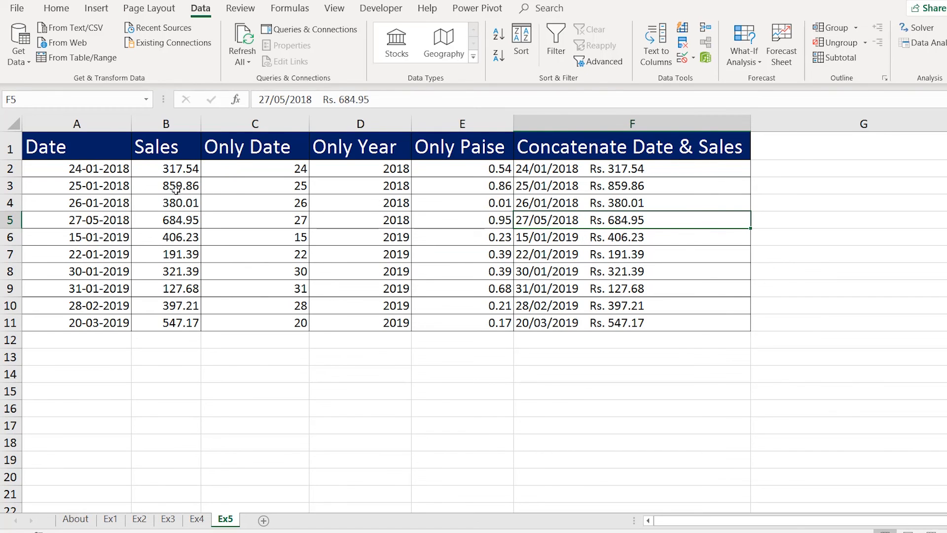
click(100, 196)
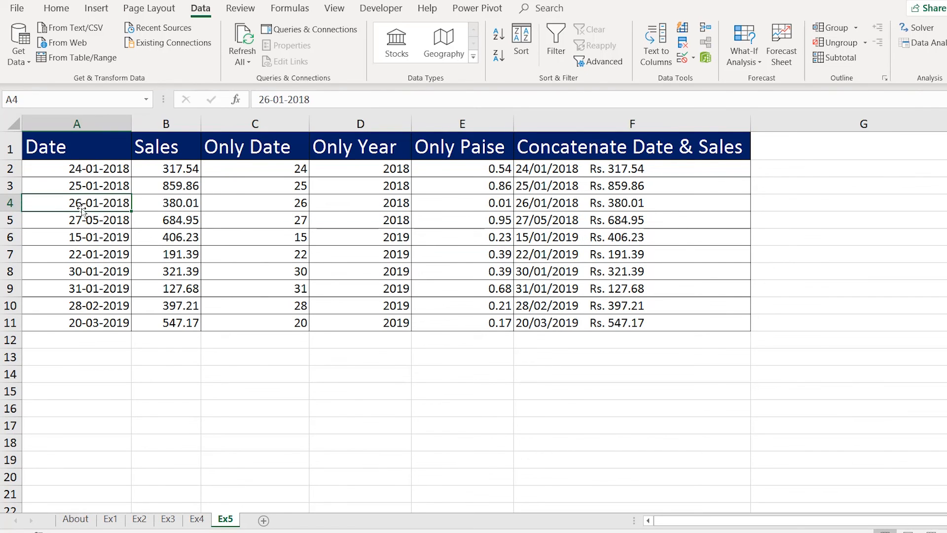
click(84, 226)
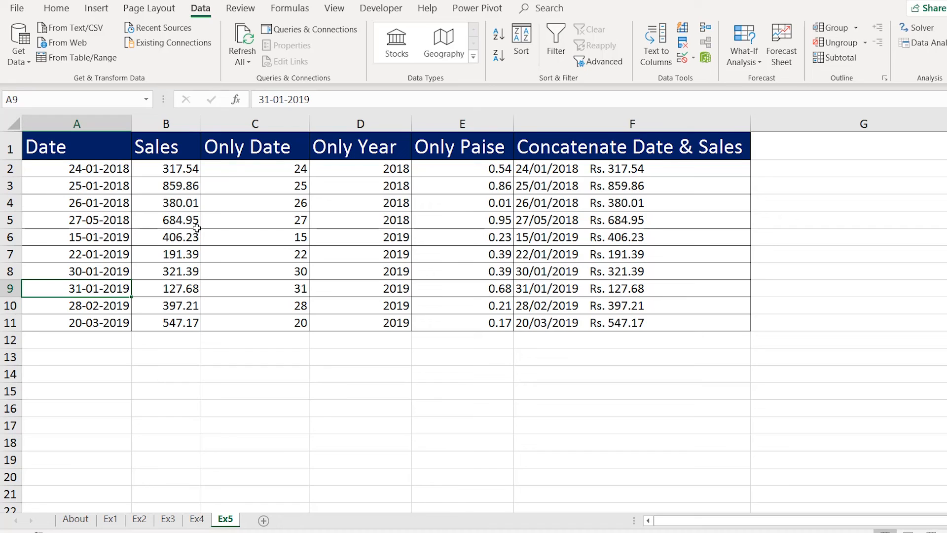
click(187, 203)
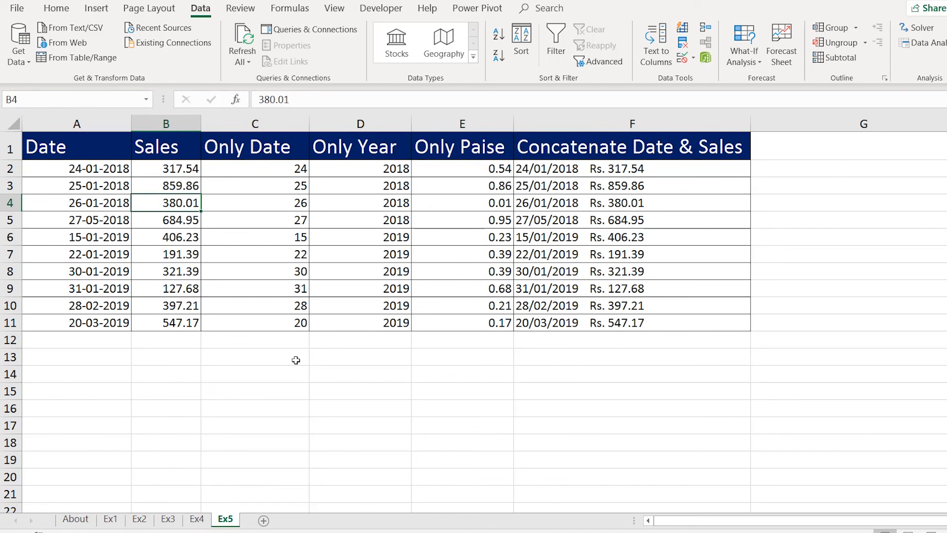
text(250.5)
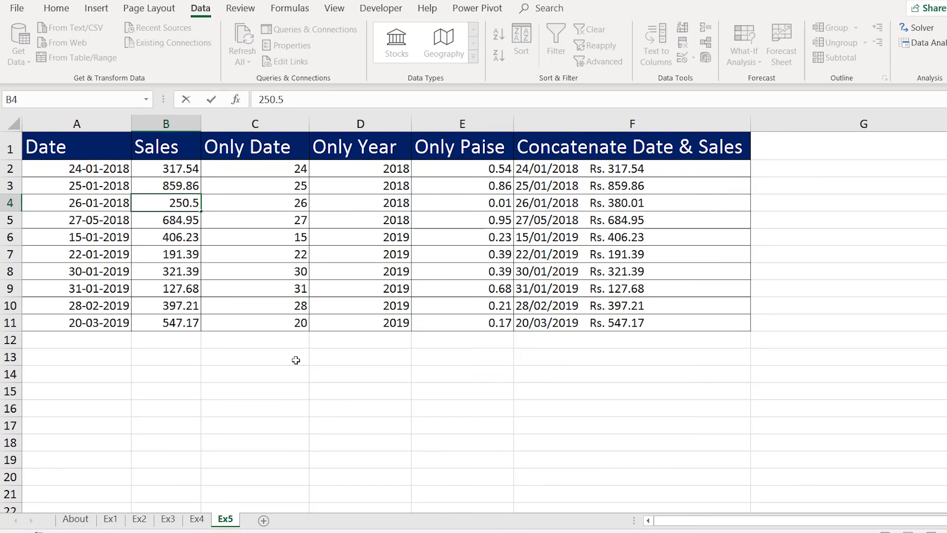
text(1)
key(Return)
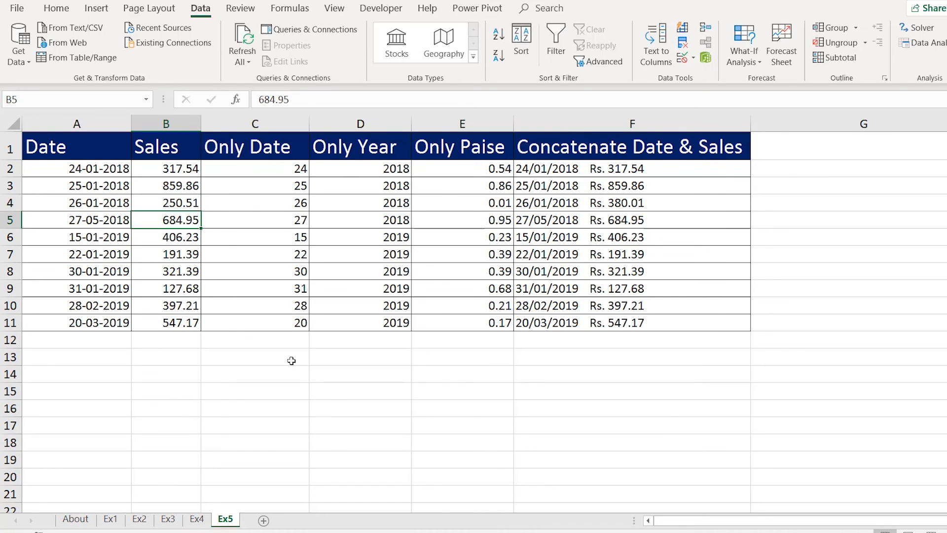
click(655, 207)
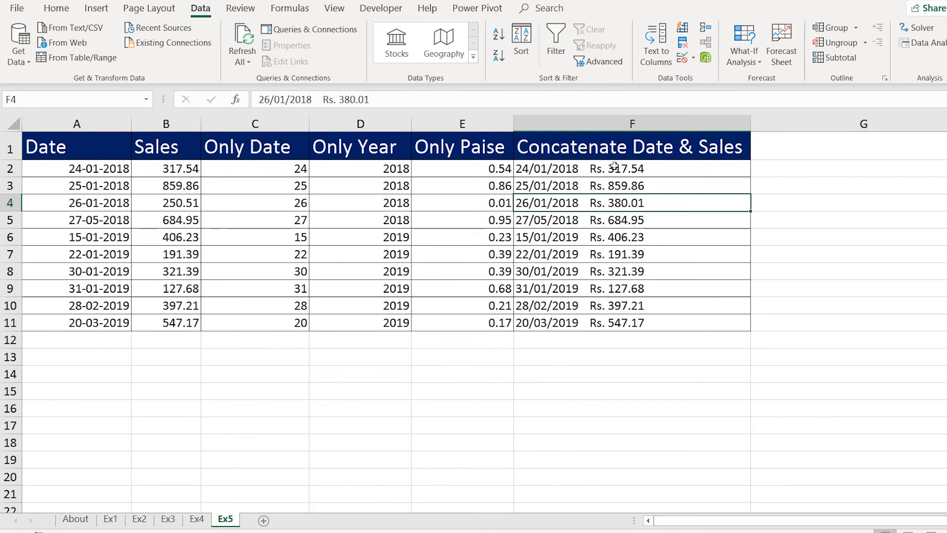
drag(614, 168, 613, 323)
click(617, 236)
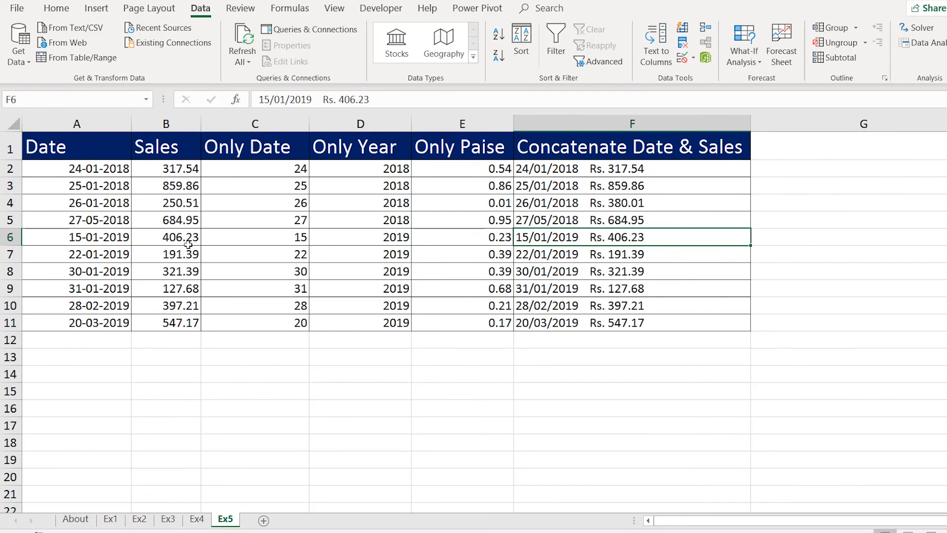
key(ctrl+z)
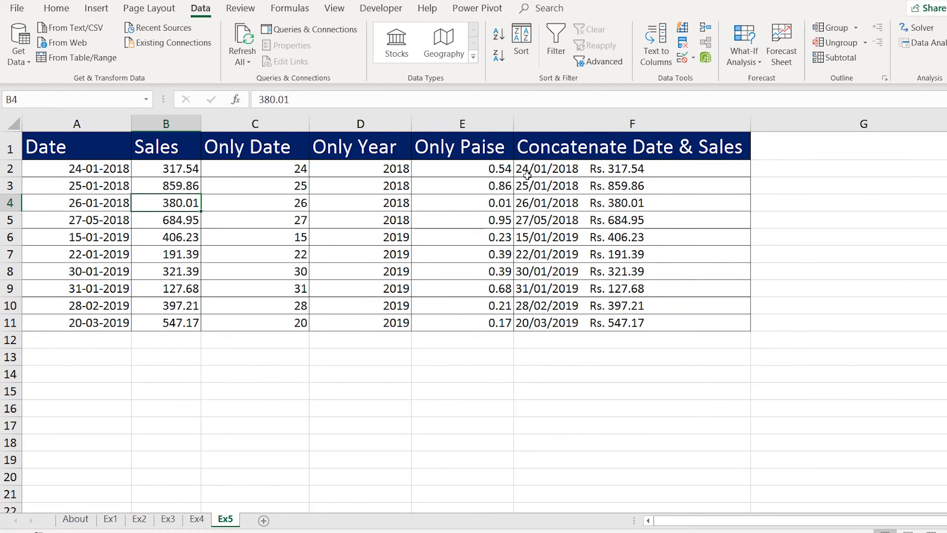
drag(529, 170, 535, 324)
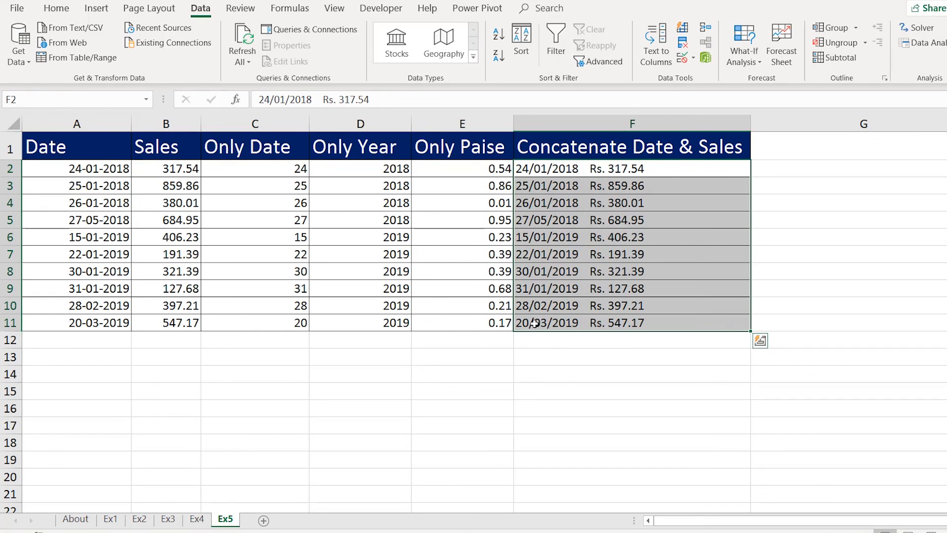
drag(77, 170, 542, 321)
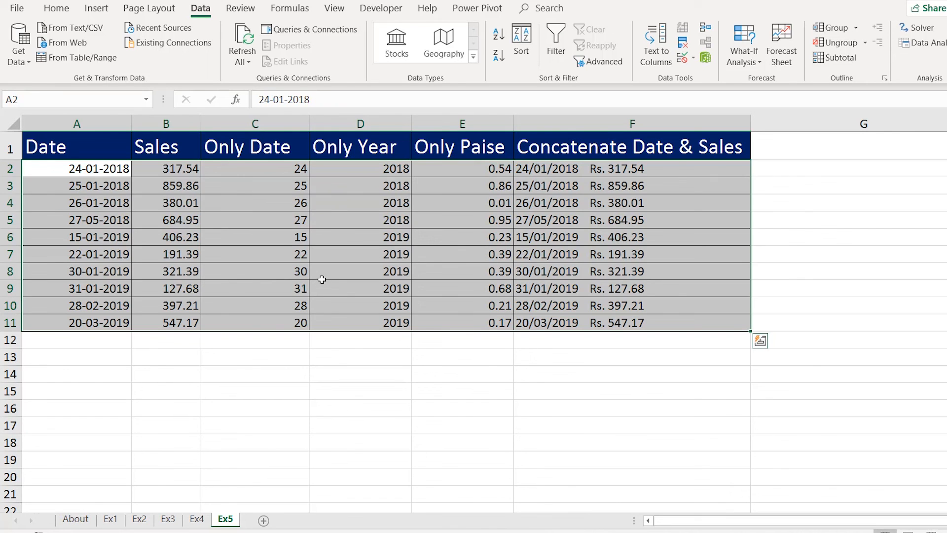
On the Ex1 sheet, clear the first names from B2:B6.
click(110, 518)
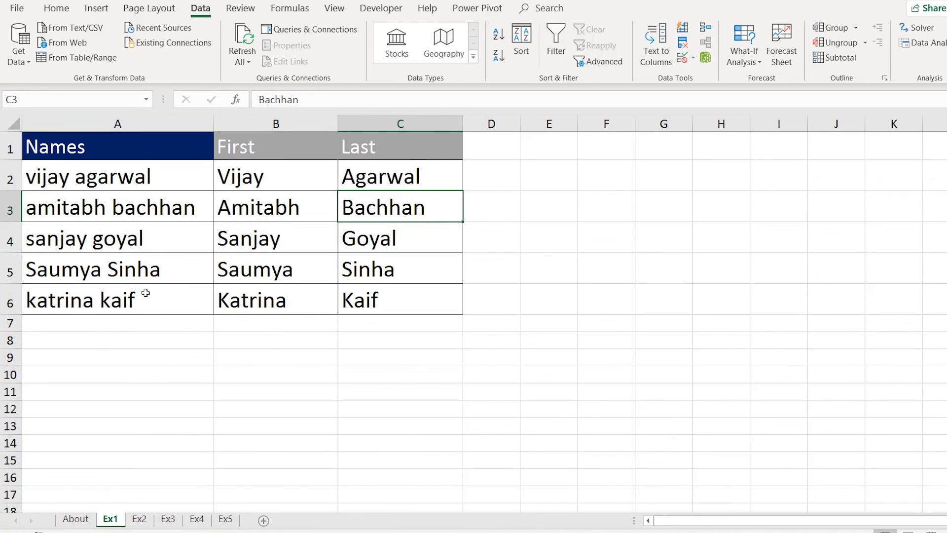
click(247, 182)
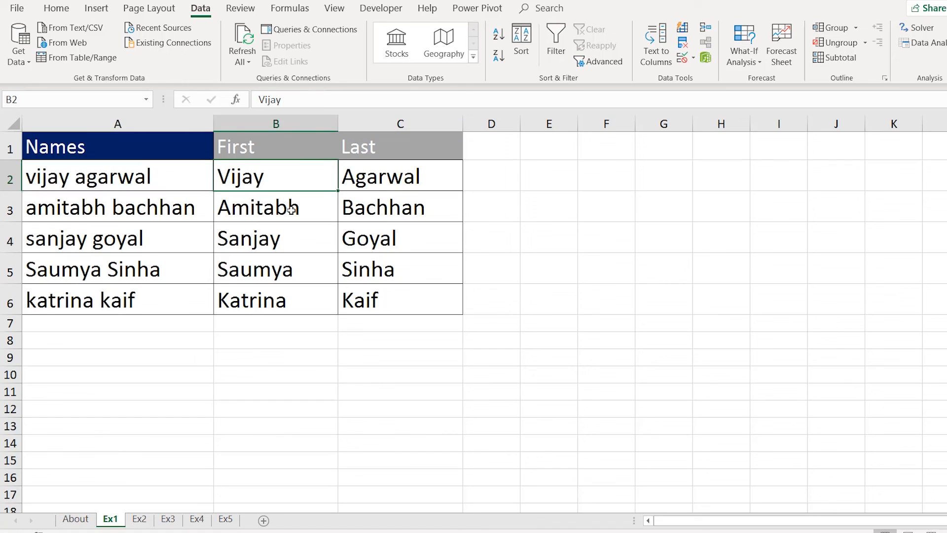
drag(288, 177, 285, 292)
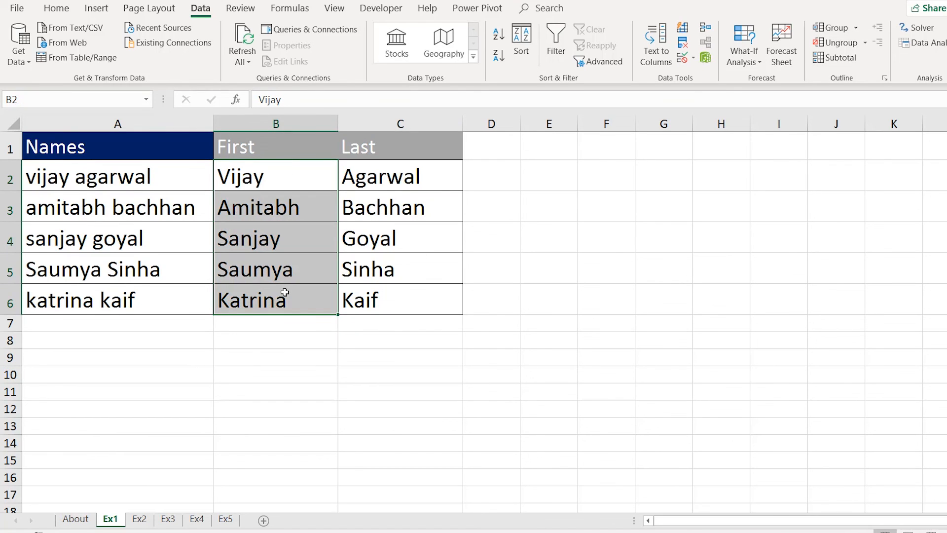
key(Delete)
Enter V. in B2 and Flash Fill initials A., S., S., K. down the First column.
click(249, 176)
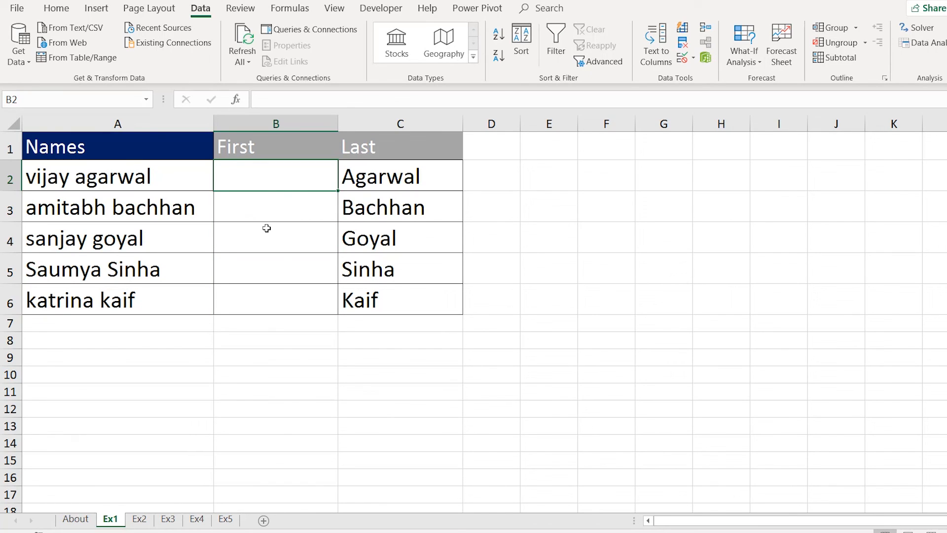
text(V.)
key(Return)
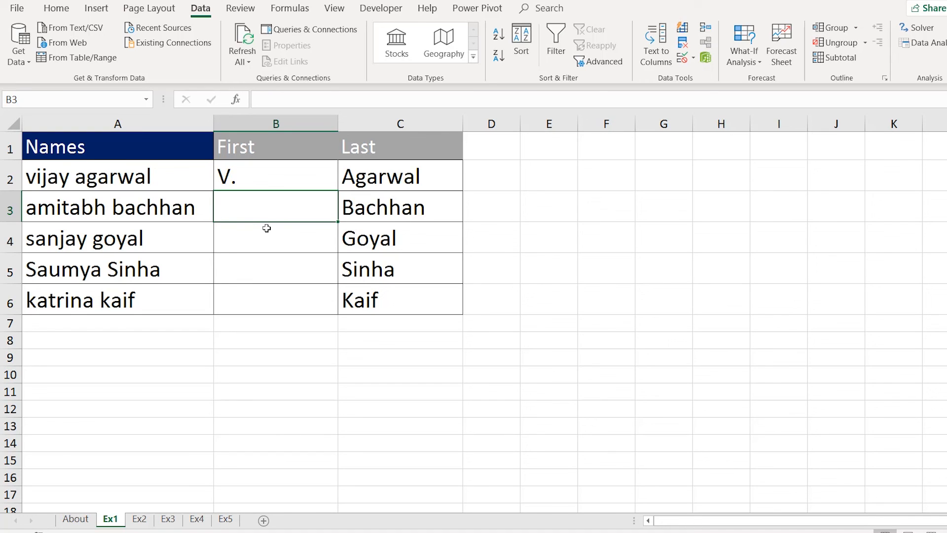
key(ctrl+e)
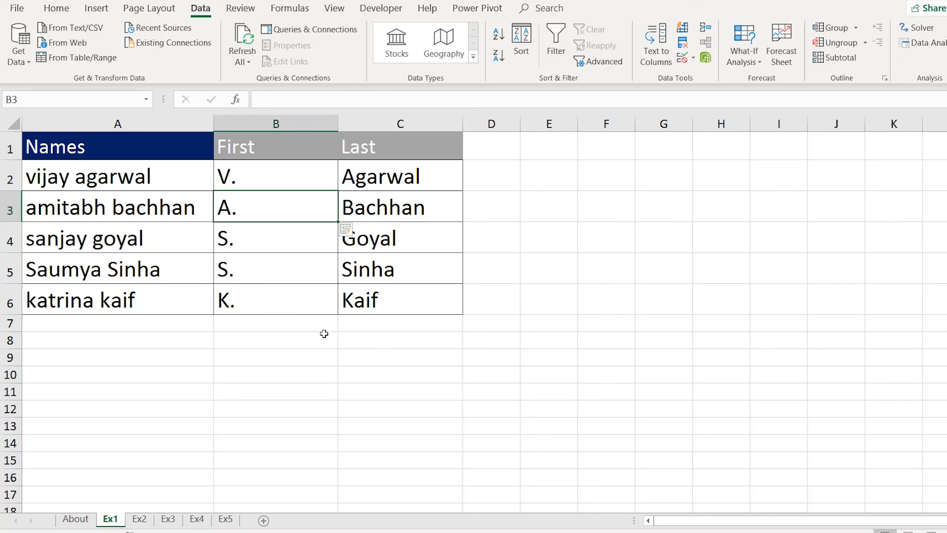
Review sheets Ex2–Ex5, then on Ex1 narrow column B to fit initials V., A., S., S., K.
click(141, 518)
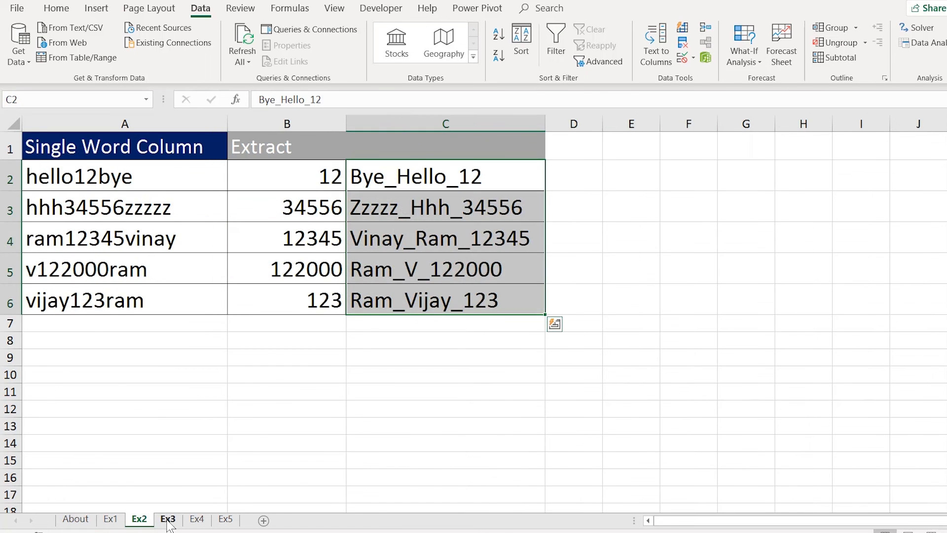
click(167, 520)
click(197, 520)
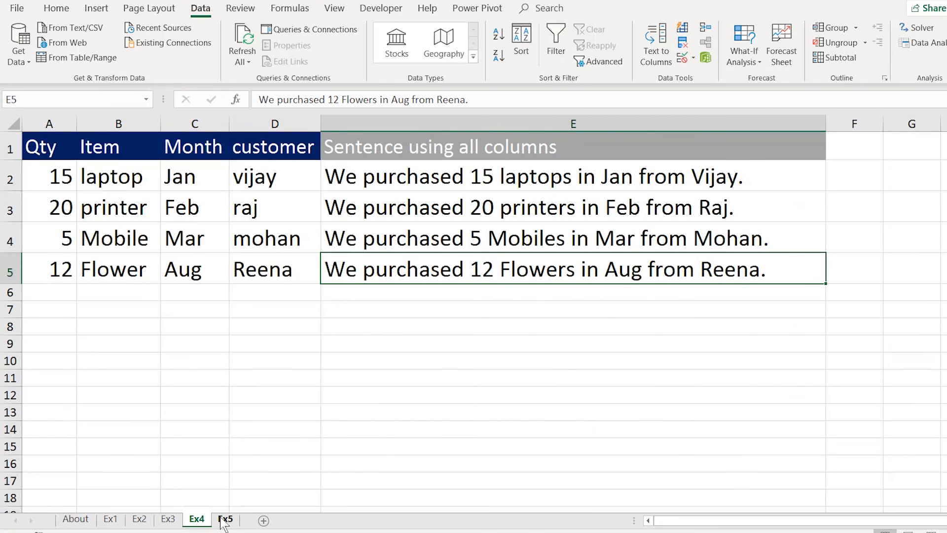
click(226, 520)
click(111, 520)
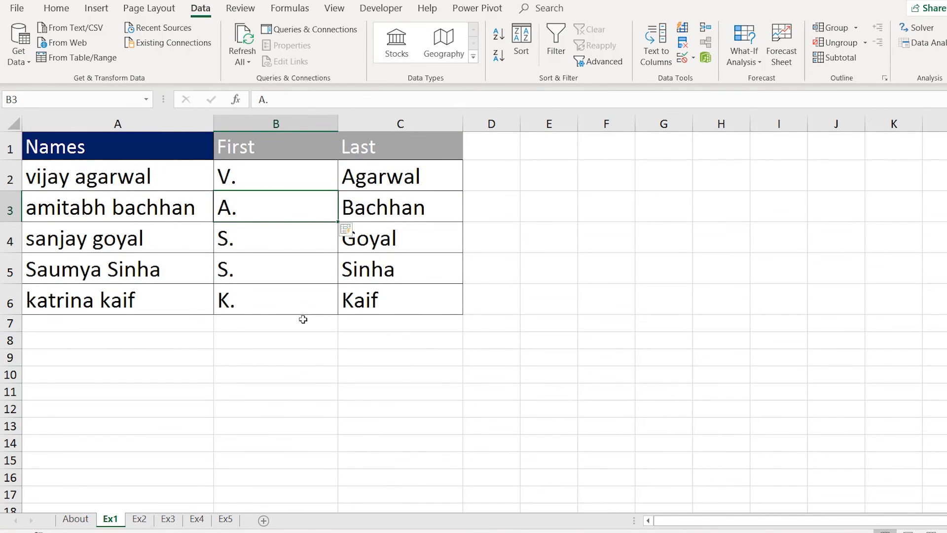
drag(338, 124, 314, 124)
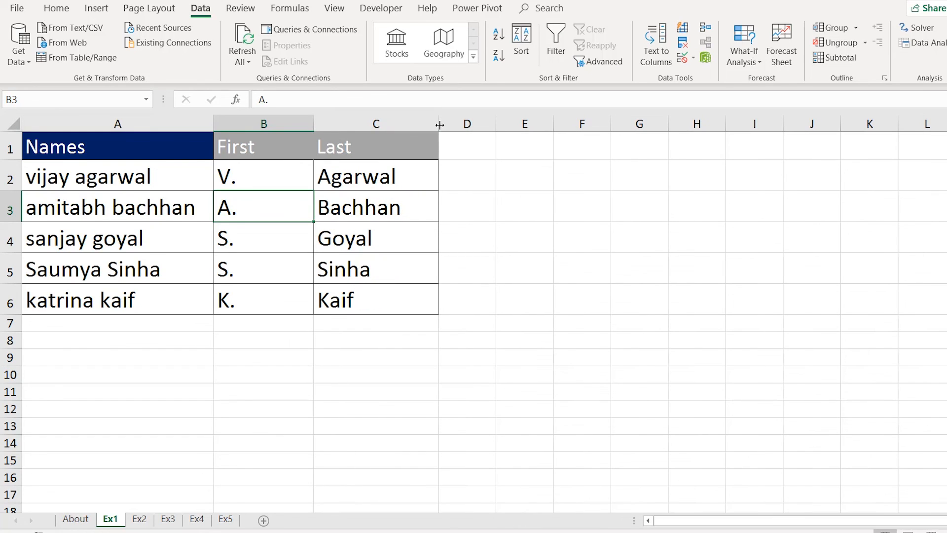